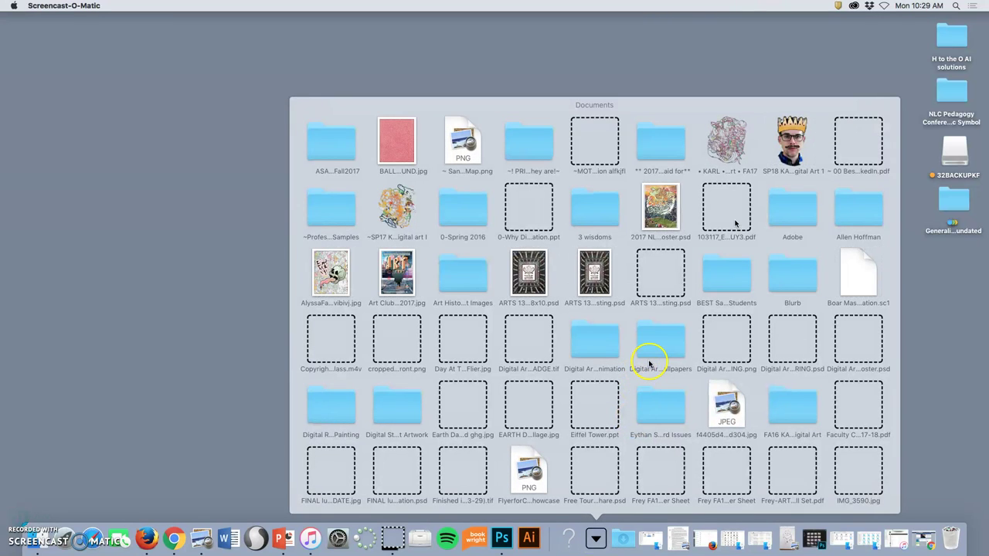
- Show the Digital Art 1 class folder from the Documents stack in a Finder window
{"action": "left_click", "coordinate": [790, 150]}
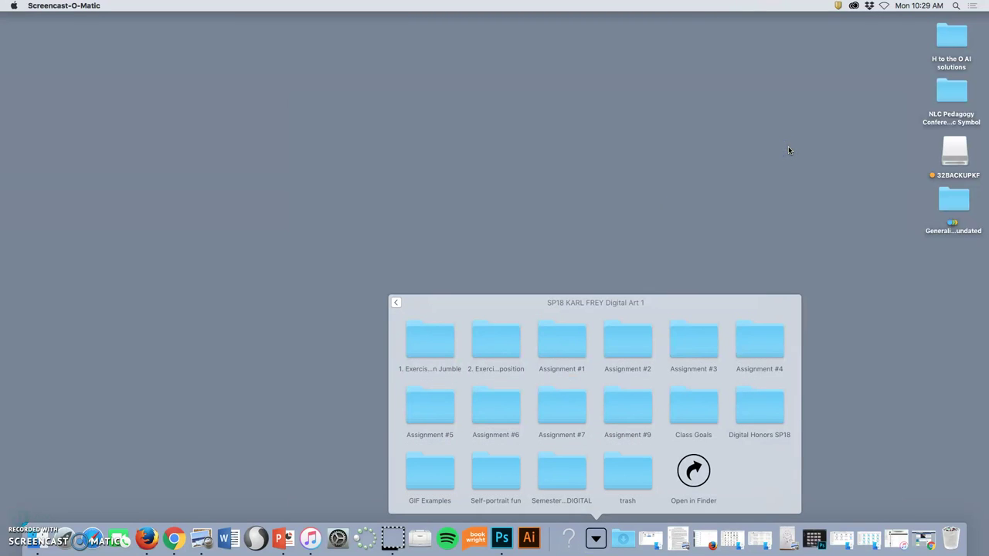
{"action": "left_click", "coordinate": [694, 472]}
{"action": "left_click", "coordinate": [622, 300]}
{"action": "left_click", "coordinate": [731, 292]}
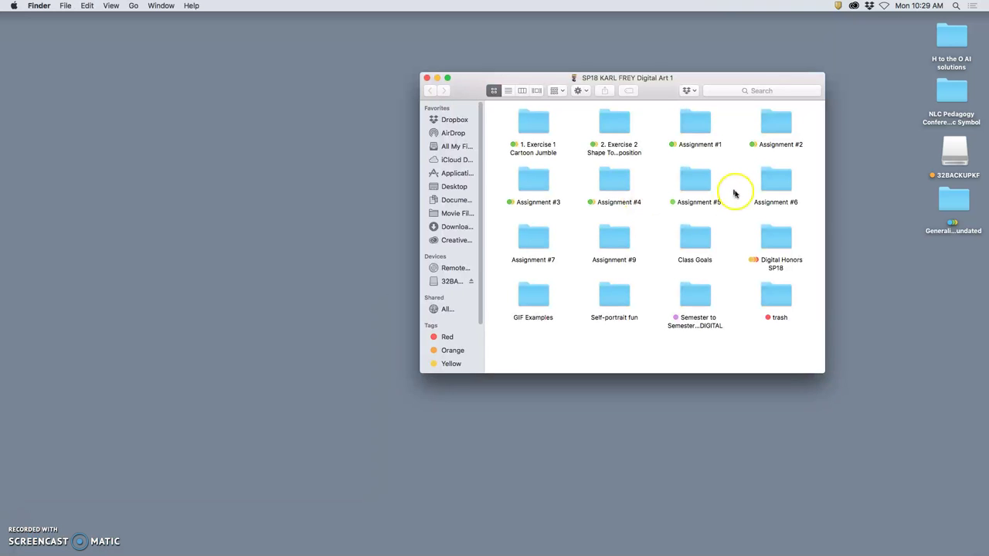
- Open the Assignment #6 folder and look over its self-portrait file
{"action": "double_click", "coordinate": [777, 184]}
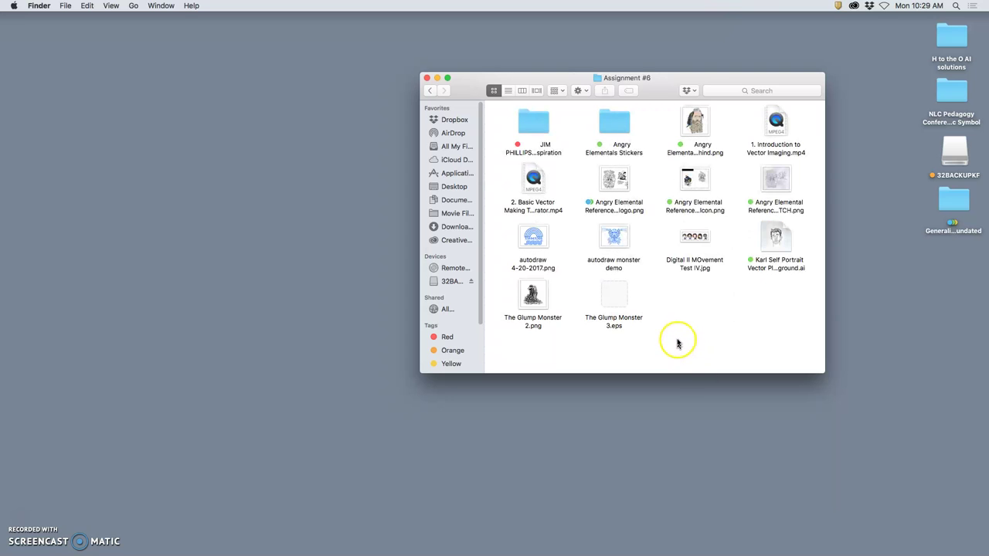
{"action": "left_click", "coordinate": [777, 240]}
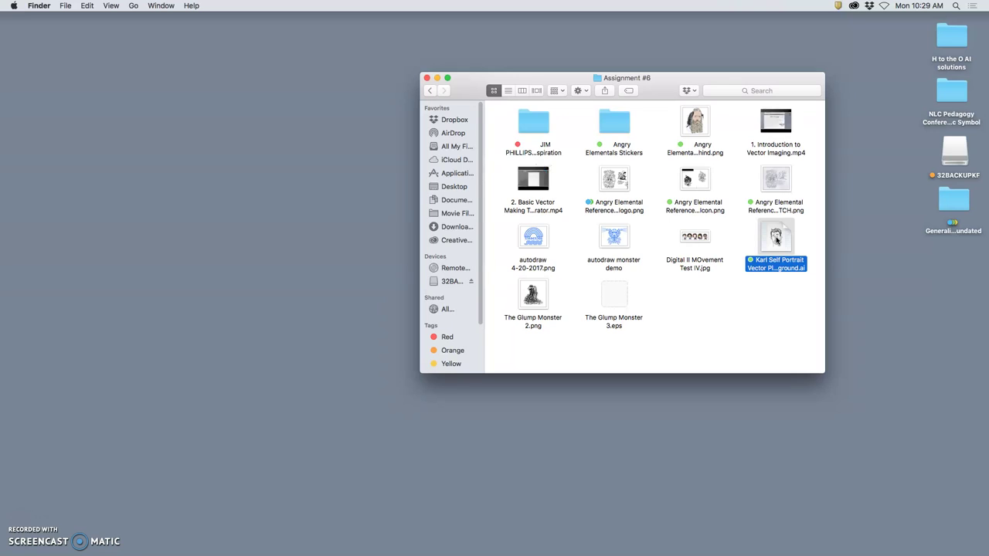
{"action": "left_click", "coordinate": [658, 241]}
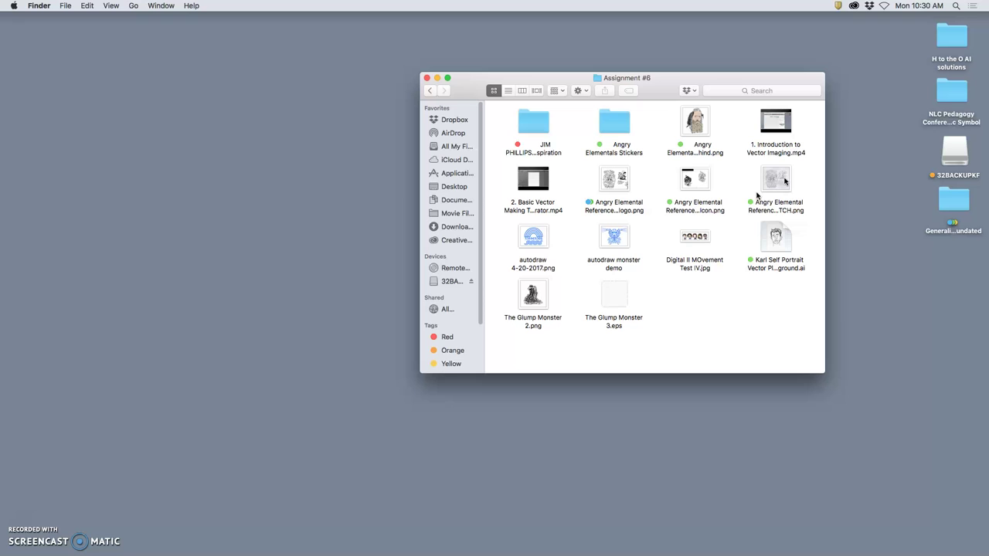
- Open the Angry Elemental sketch and The Glump Monster 2.png in Preview
{"action": "double_click", "coordinate": [784, 181]}
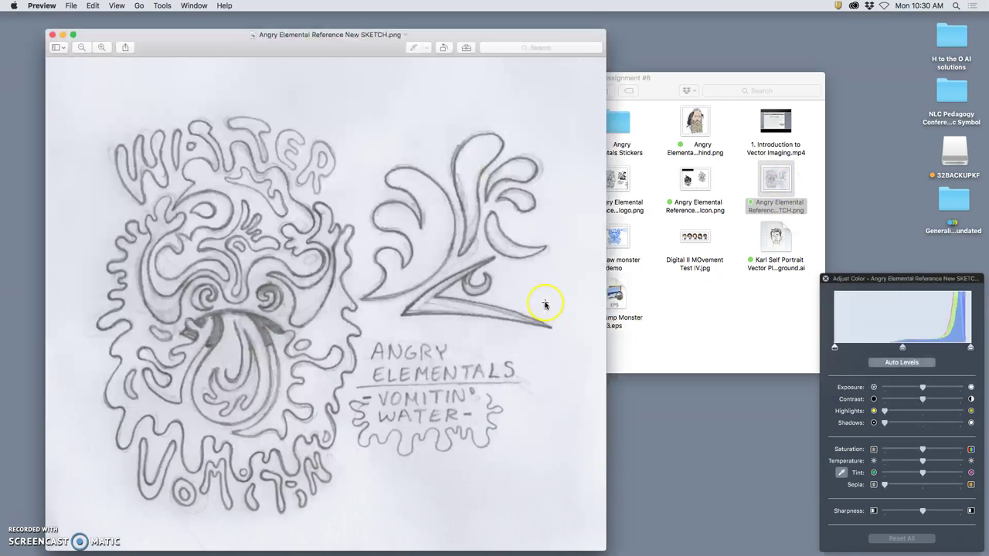
{"action": "left_click", "coordinate": [667, 327]}
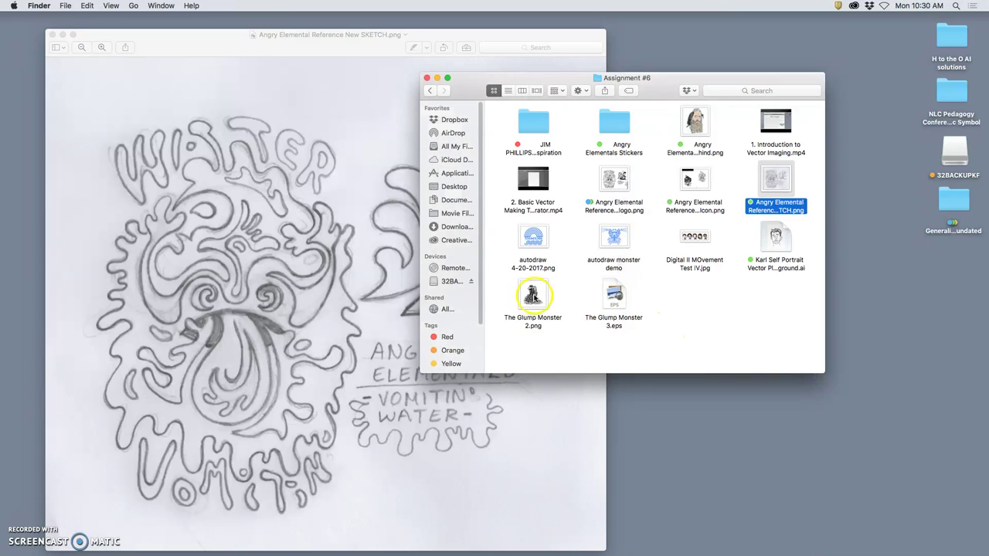
{"action": "double_click", "coordinate": [533, 294]}
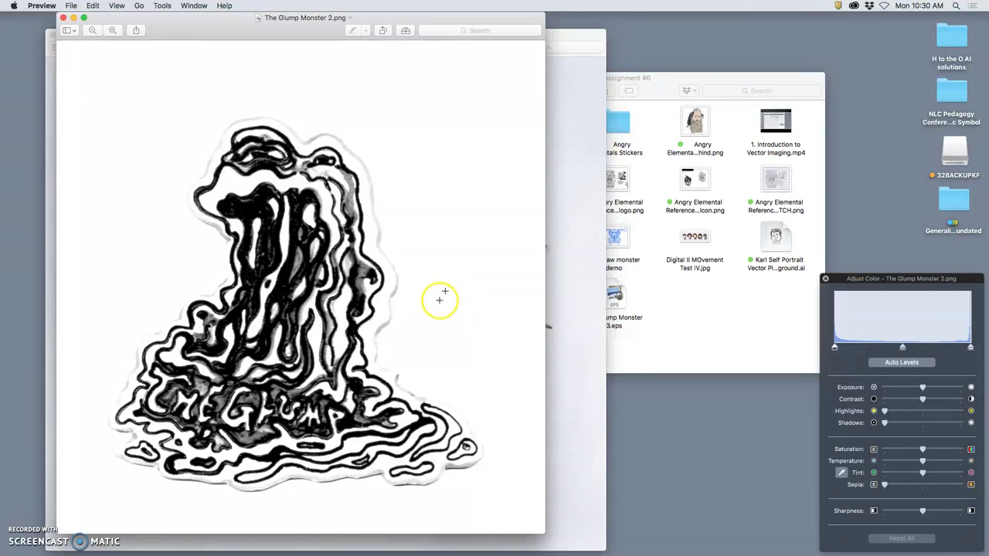
- Zoom the Glump Monster image out and back in, then bring the Angry Elemental sketch forward
{"action": "key", "text": "super+minus"}
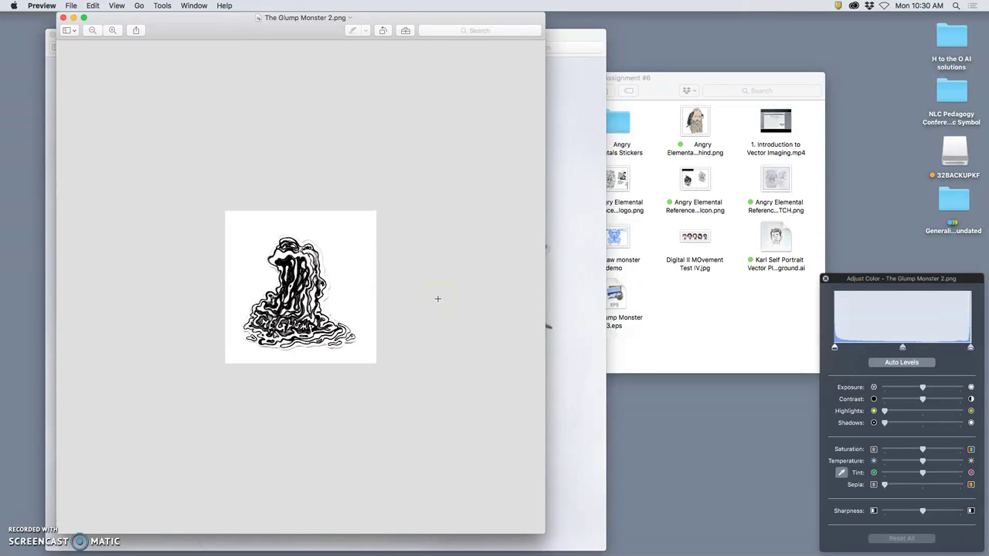
{"action": "key", "text": "super+minus"}
{"action": "key", "text": "super+minus"}
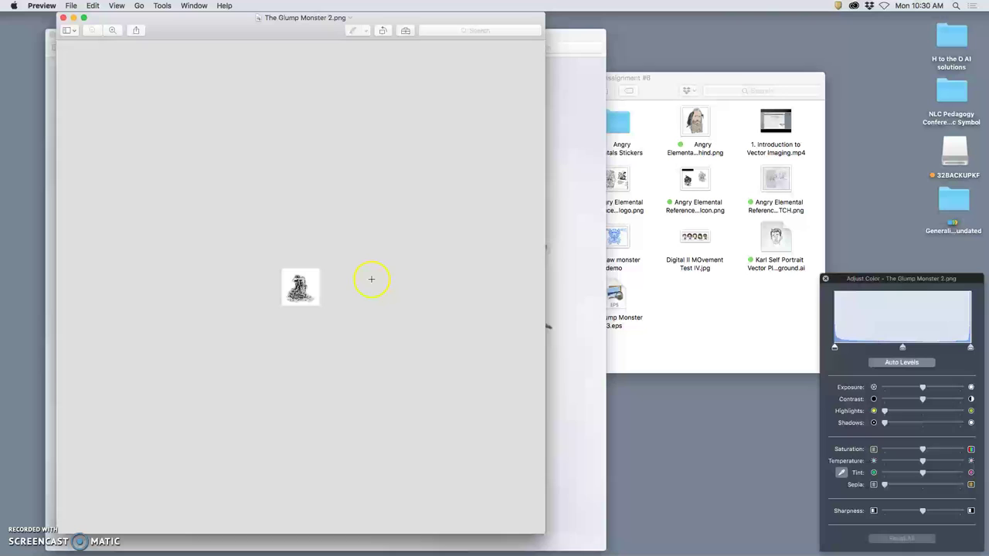
{"action": "key", "text": "super+plus"}
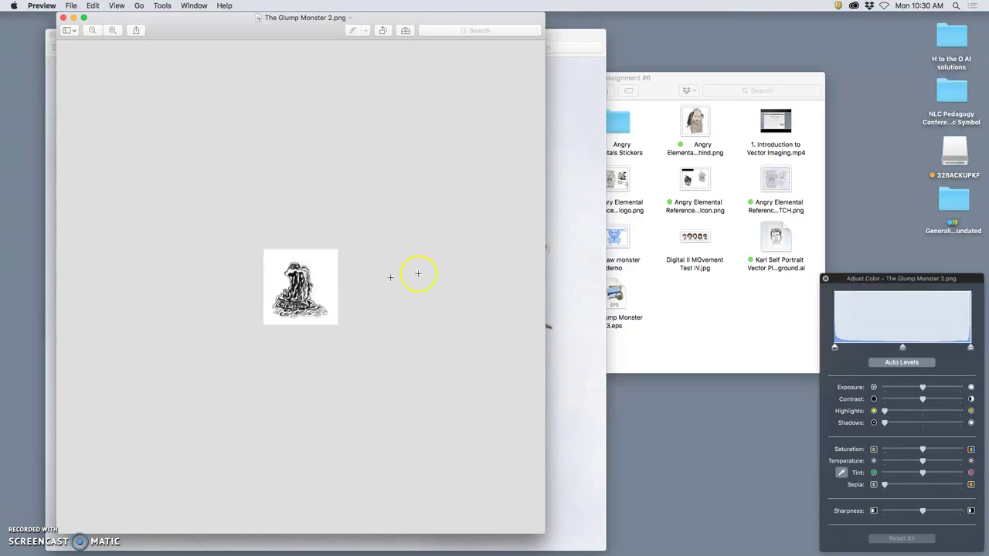
{"action": "key", "text": "super+plus"}
{"action": "key", "text": "super+plus"}
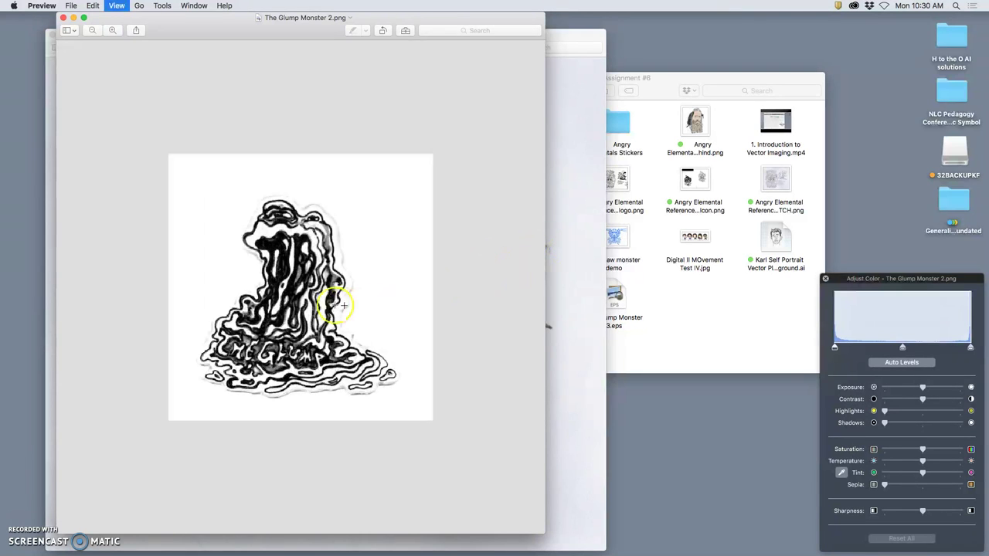
{"action": "left_click", "coordinate": [575, 292]}
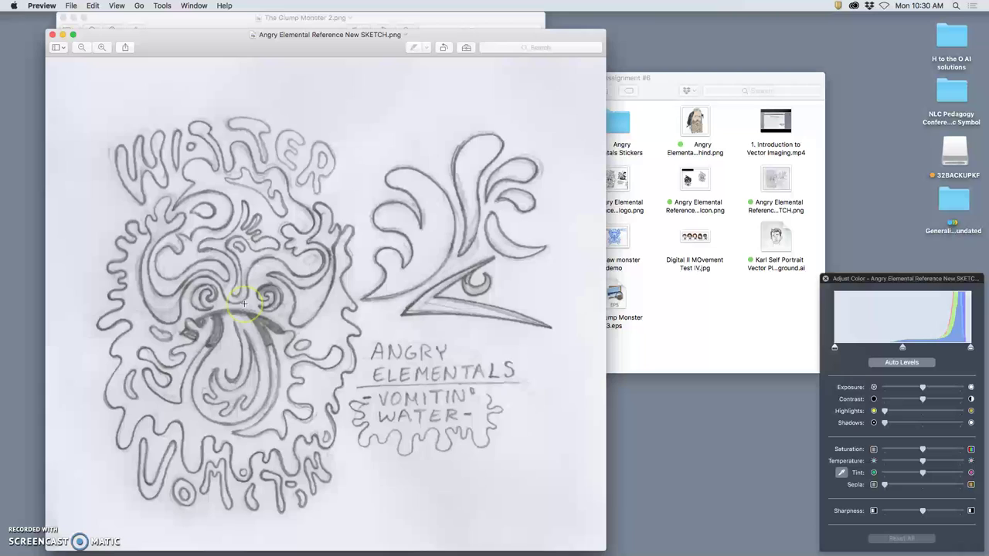
{"action": "key", "text": "super+minus"}
{"action": "key", "text": "super+minus"}
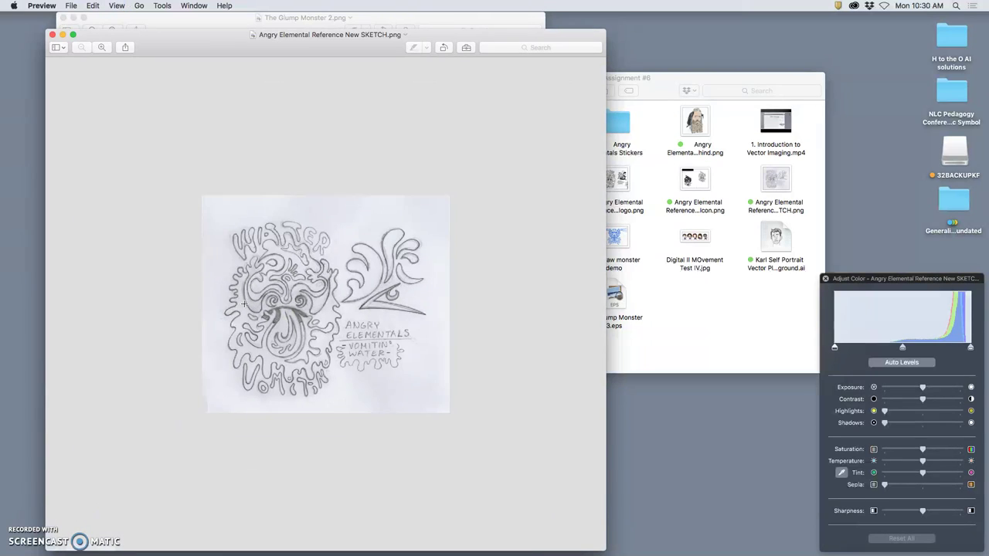
{"action": "key", "text": "super+minus"}
{"action": "mouse_move", "coordinate": [286, 302]}
{"action": "left_mouse_down"}
{"action": "mouse_move", "coordinate": [313, 320]}
{"action": "mouse_move", "coordinate": [309, 310]}
{"action": "left_mouse_up"}
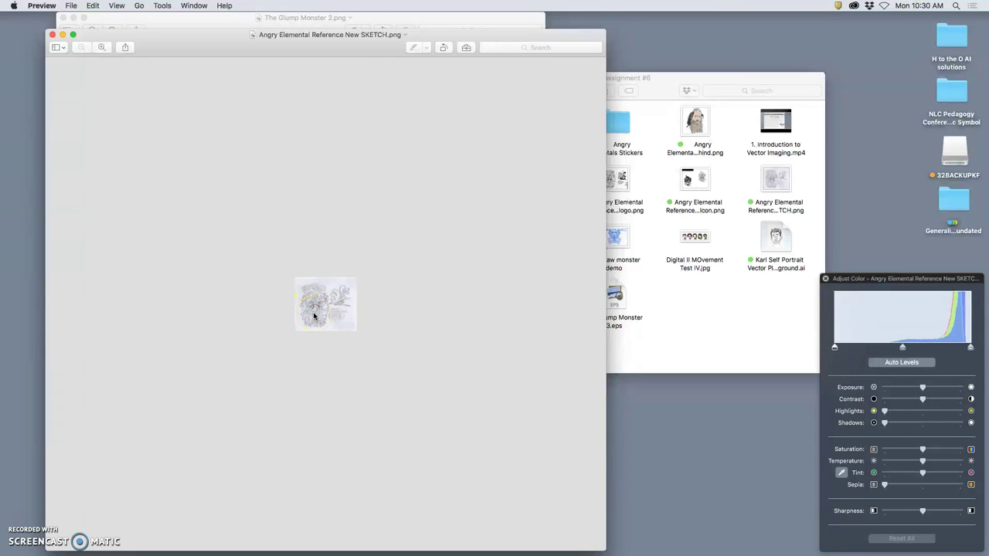
{"action": "key", "text": "super+plus"}
{"action": "key", "text": "super+plus"}
{"action": "key", "text": "super+plus"}
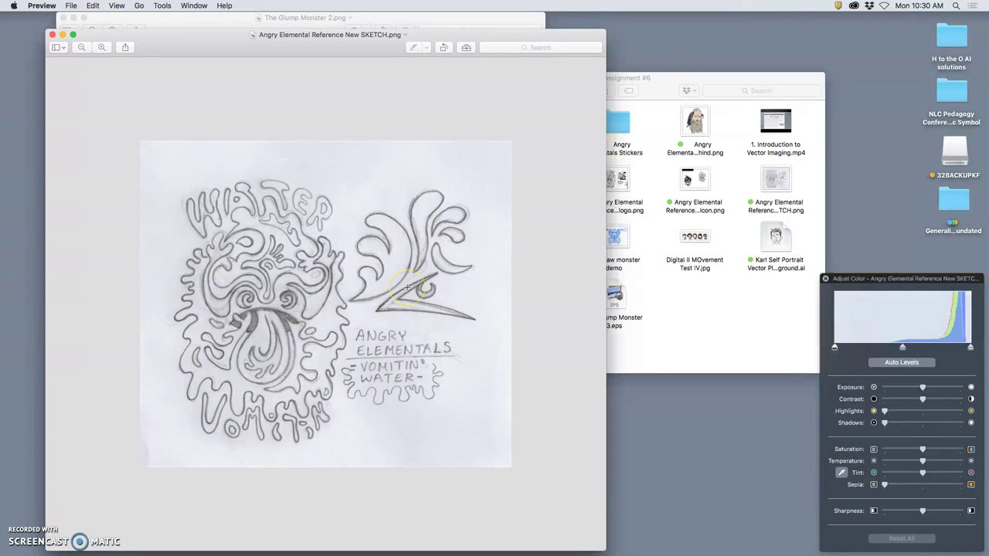
{"action": "key", "text": "super+plus"}
{"action": "key", "text": "super+plus"}
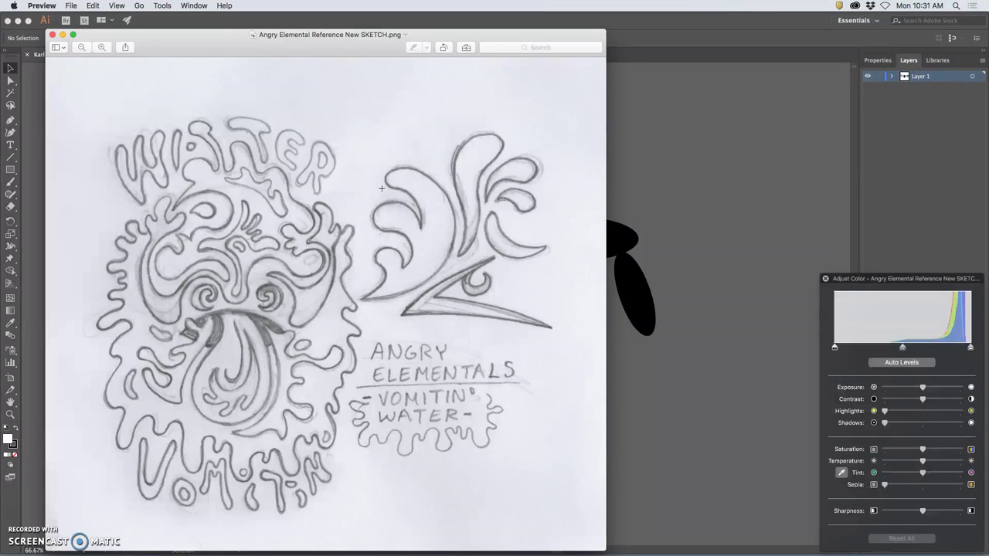
- Minimize the Illustrator document and open the H to the O AI solutions desktop folder
{"action": "left_click", "coordinate": [19, 22]}
{"action": "left_click", "coordinate": [18, 22]}
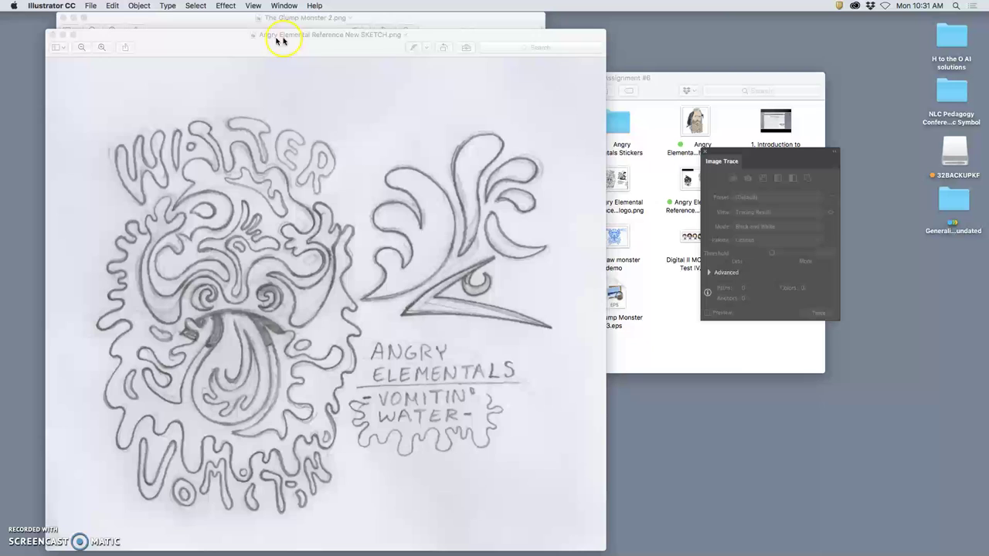
{"action": "left_click", "coordinate": [585, 24]}
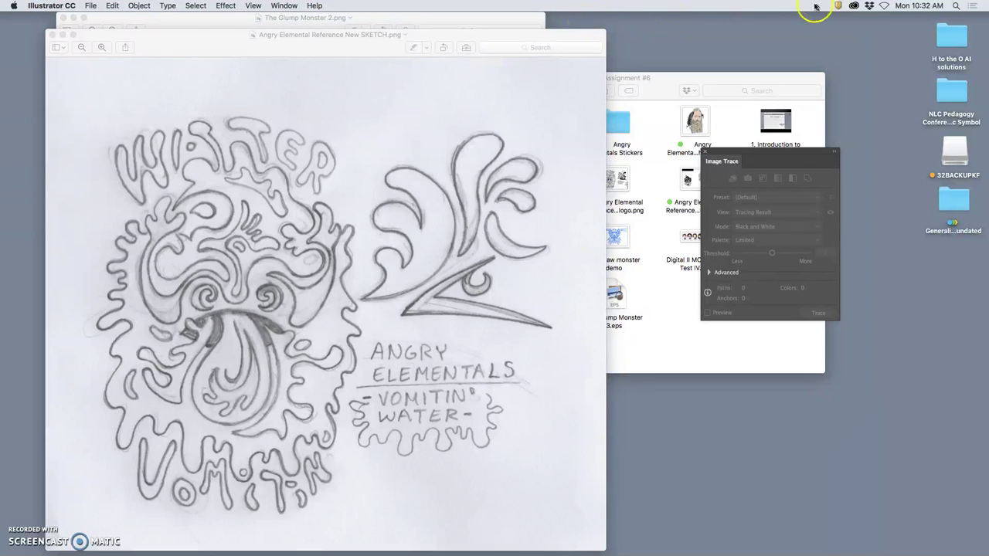
{"action": "left_click", "coordinate": [960, 35]}
{"action": "double_click", "coordinate": [963, 38]}
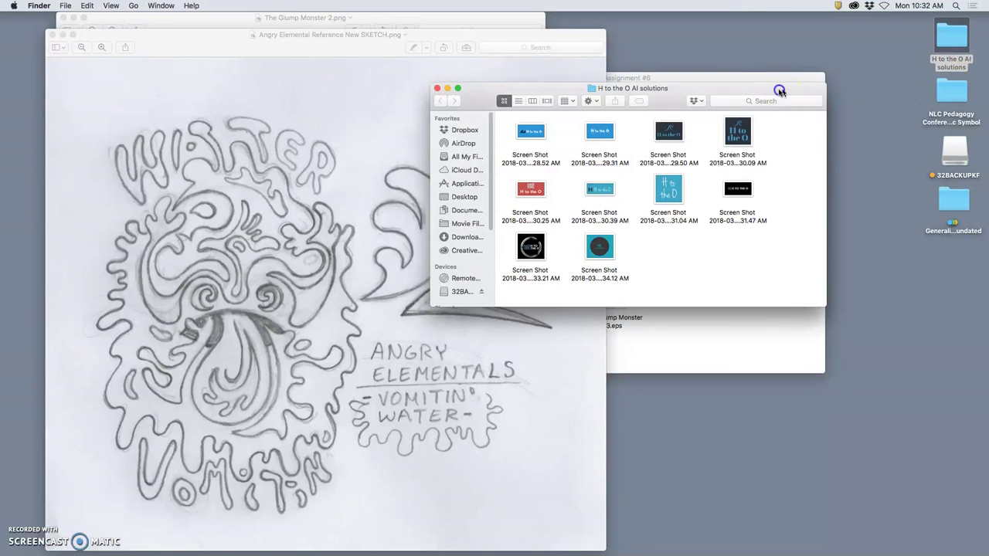
- Move and enlarge the folder window, then raise its icon size to 228 × 228 in View Options
{"action": "mouse_move", "coordinate": [779, 89]}
{"action": "left_mouse_down"}
{"action": "mouse_move", "coordinate": [470, 54]}
{"action": "mouse_move", "coordinate": [378, 19]}
{"action": "left_mouse_up"}
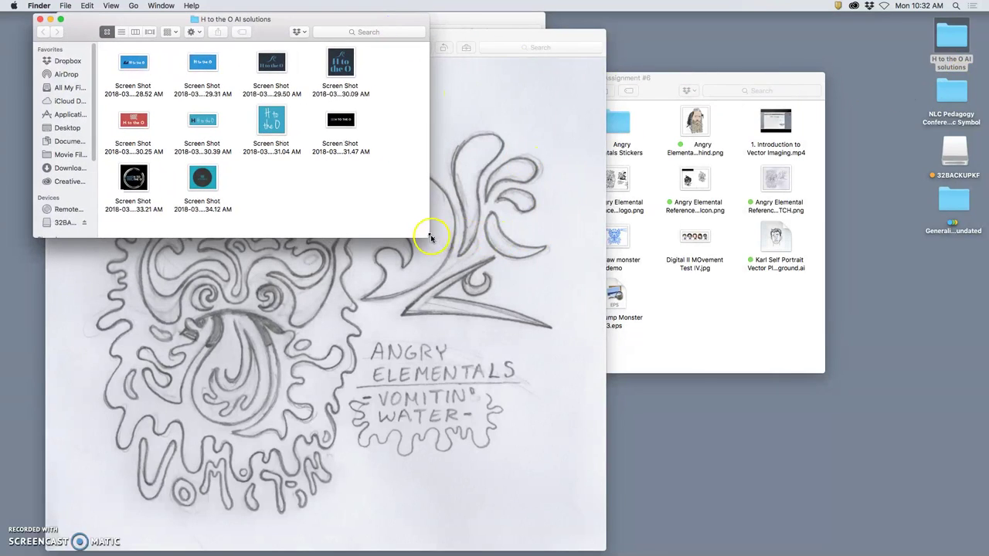
{"action": "left_click_drag", "start_coordinate": [446, 257], "coordinate": [853, 533]}
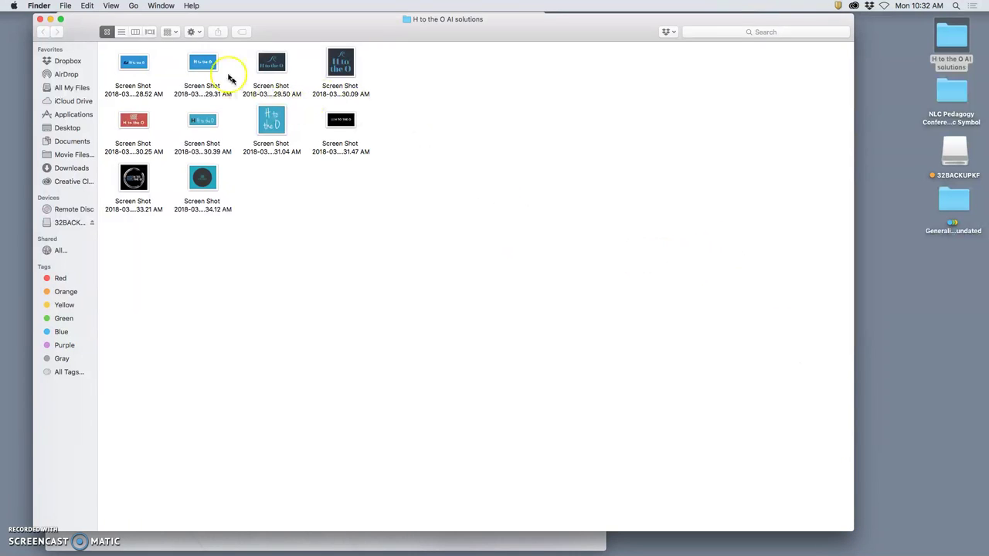
{"action": "left_click", "coordinate": [191, 32]}
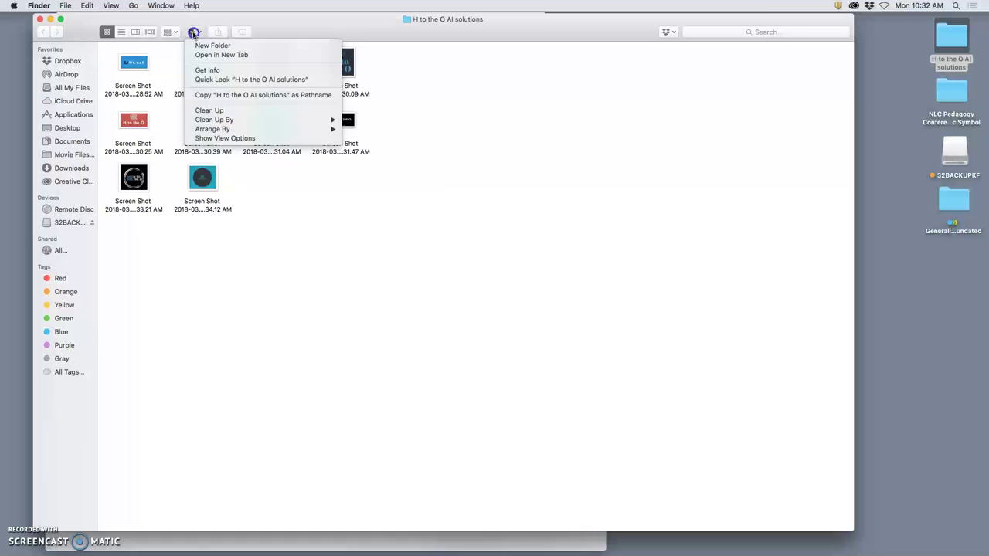
{"action": "left_click", "coordinate": [229, 140]}
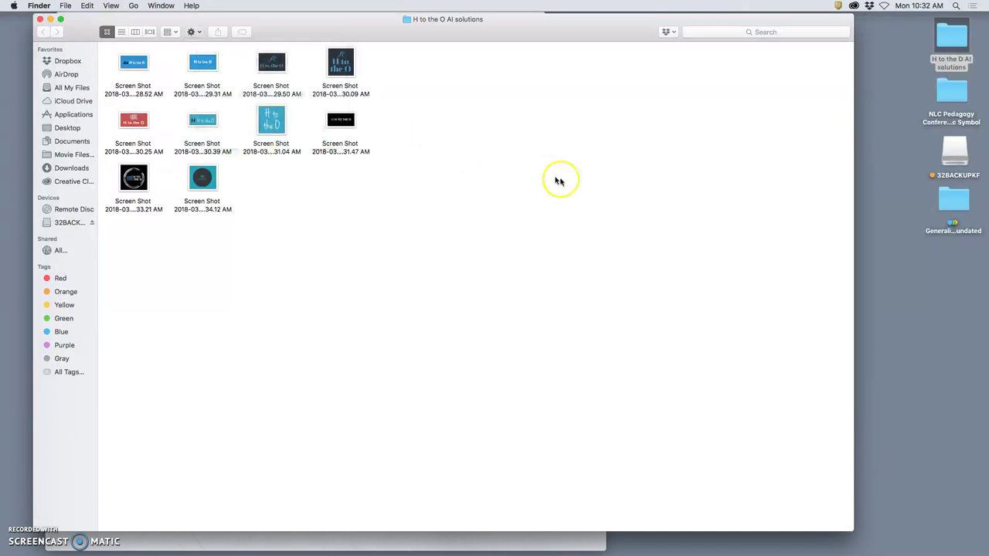
{"action": "left_click_drag", "start_coordinate": [800, 352], "coordinate": [828, 350]}
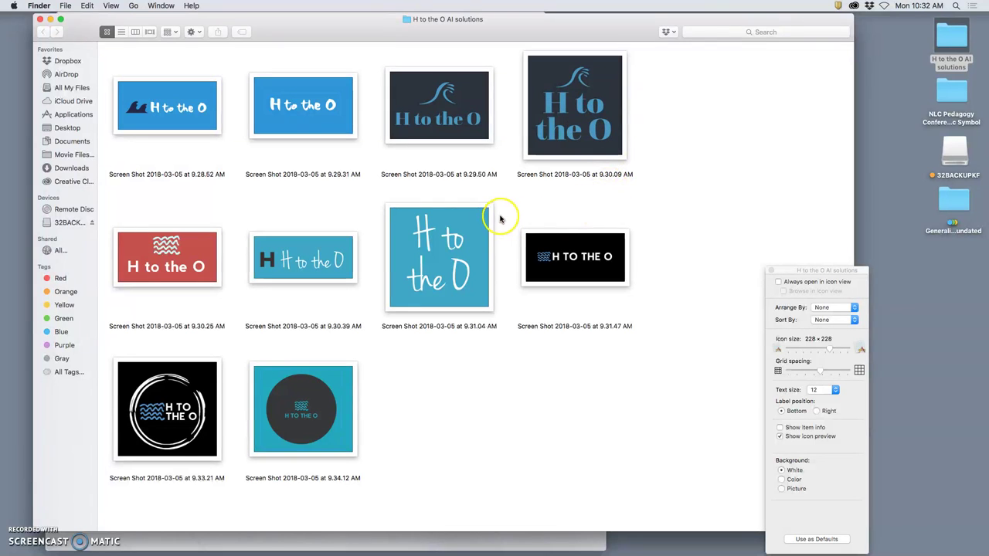
- View the 9.29.50 AM H to the O screenshot in Preview, then close it
{"action": "left_click", "coordinate": [456, 115]}
{"action": "double_click", "coordinate": [456, 114]}
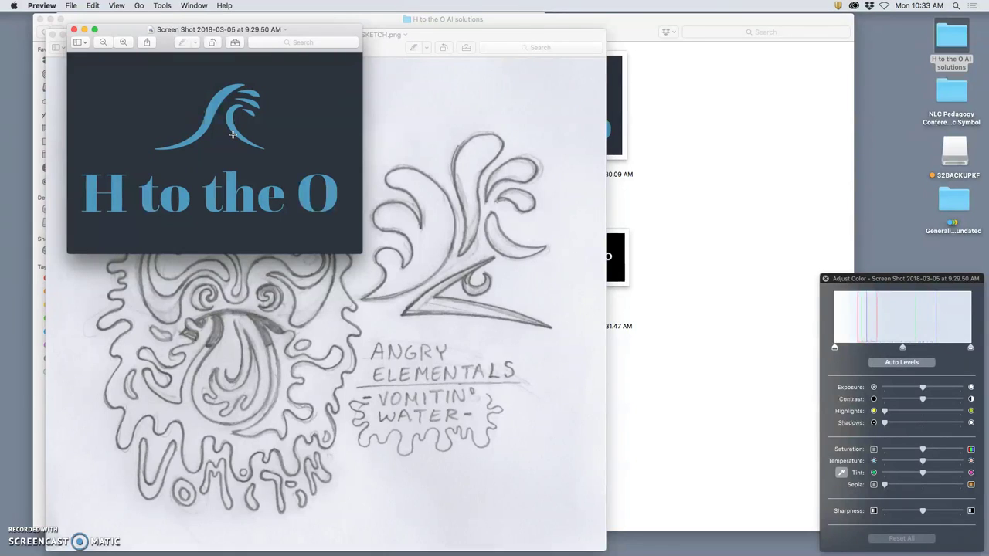
{"action": "mouse_move", "coordinate": [233, 133]}
{"action": "left_mouse_down"}
{"action": "mouse_move", "coordinate": [199, 173]}
{"action": "mouse_move", "coordinate": [122, 206]}
{"action": "mouse_move", "coordinate": [303, 200]}
{"action": "mouse_move", "coordinate": [214, 194]}
{"action": "mouse_move", "coordinate": [247, 204]}
{"action": "mouse_move", "coordinate": [232, 197]}
{"action": "left_mouse_up"}
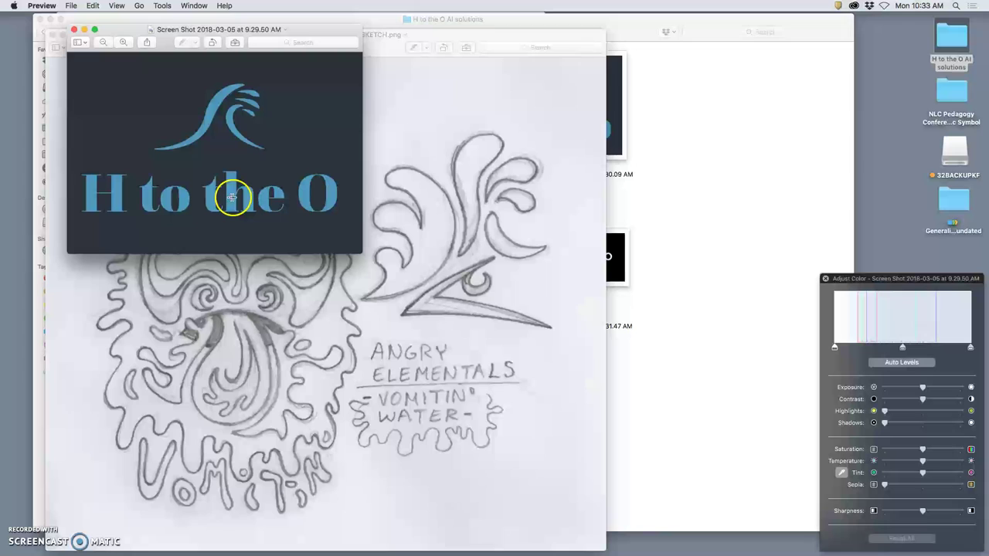
{"action": "left_click", "coordinate": [74, 32]}
- Open the 9.28.52 AM screenshot in Preview, then switch to Google Chrome
{"action": "left_click", "coordinate": [691, 173]}
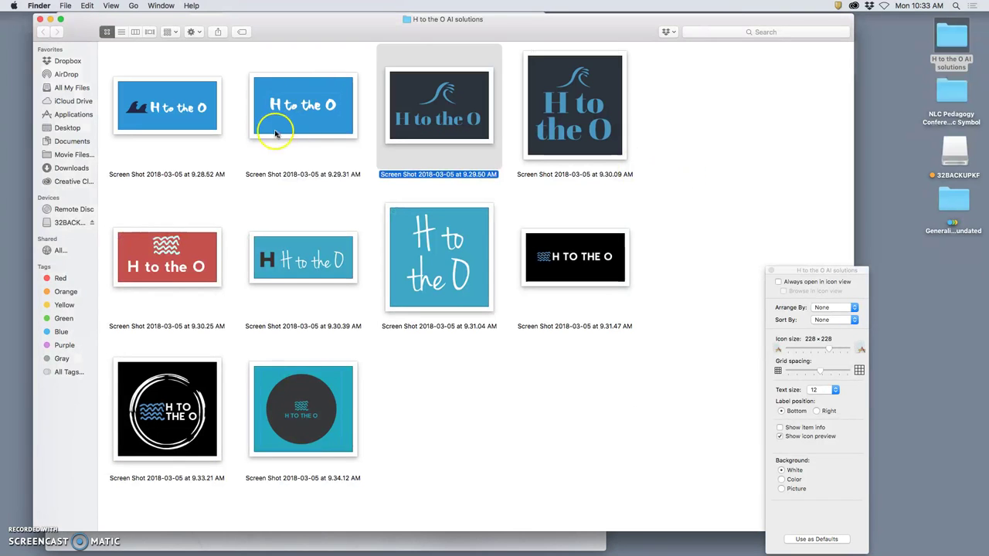
{"action": "double_click", "coordinate": [209, 118]}
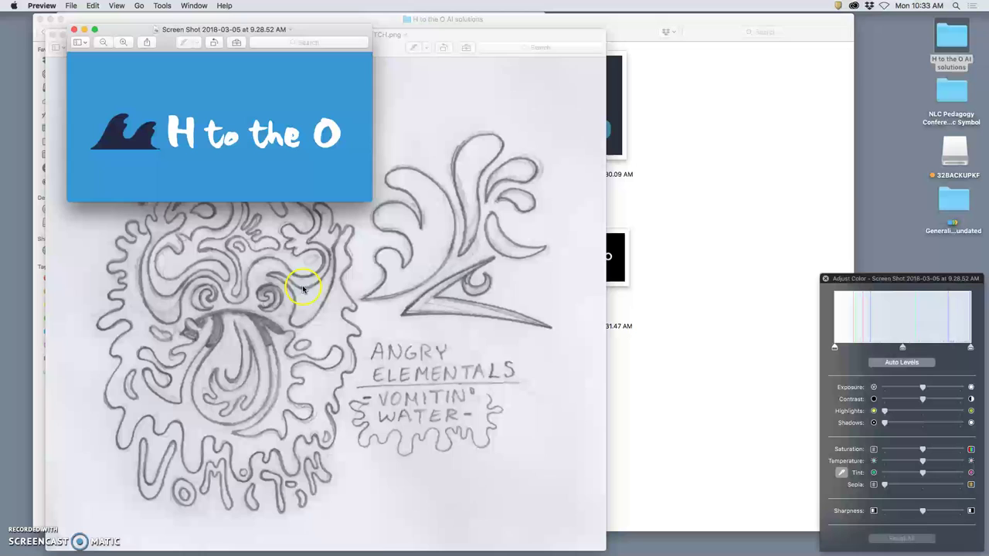
{"action": "mouse_move", "coordinate": [384, 545]}
{"action": "left_click", "coordinate": [169, 538]}
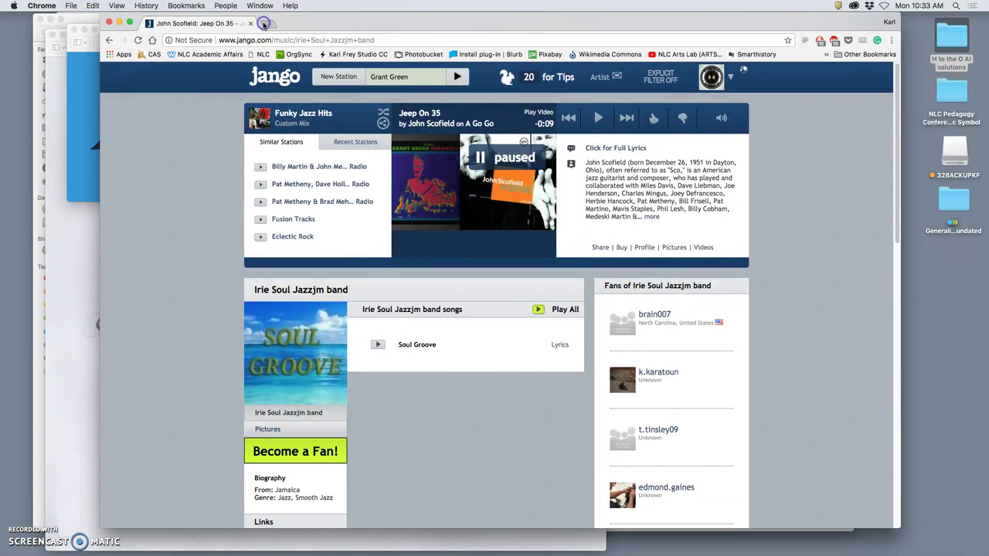
- Load logojoy.com in a new Chrome tab
{"action": "left_click", "coordinate": [266, 24]}
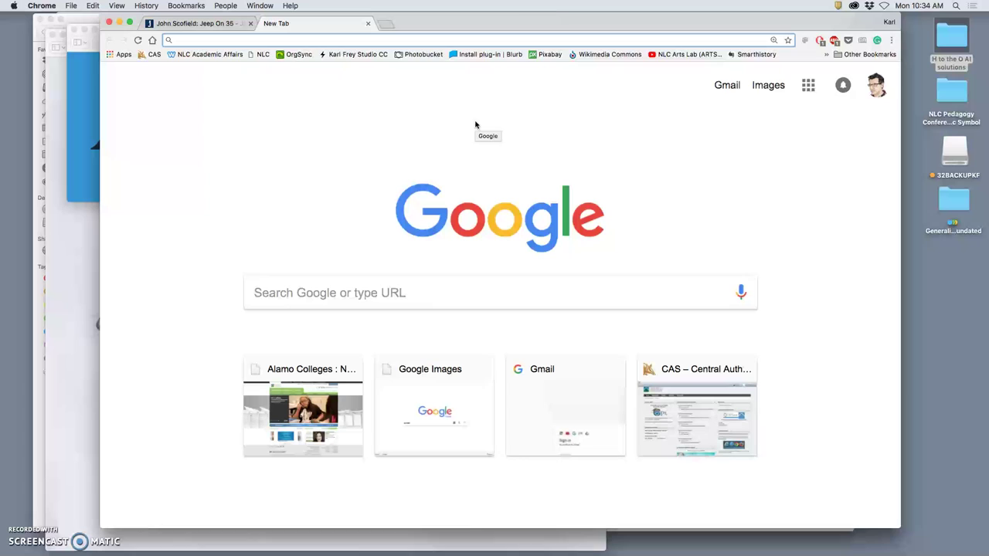
{"action": "type", "text": "logo"}
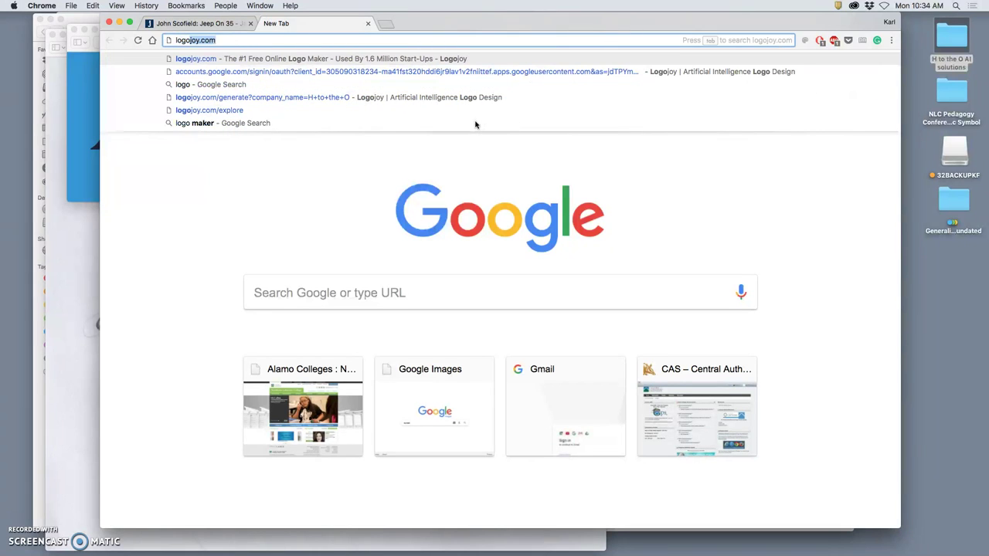
{"action": "type", "text": "joy.com"}
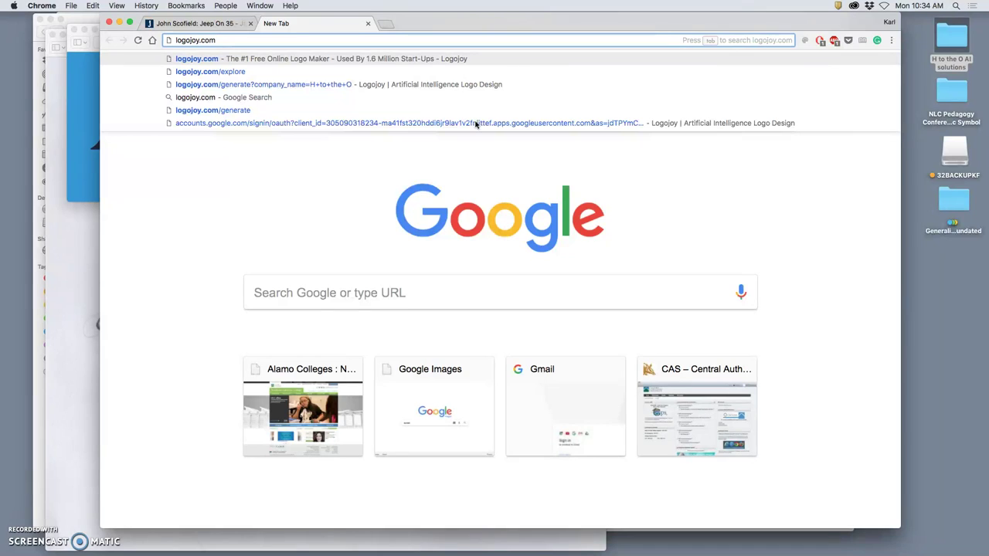
{"action": "key", "text": "Return"}
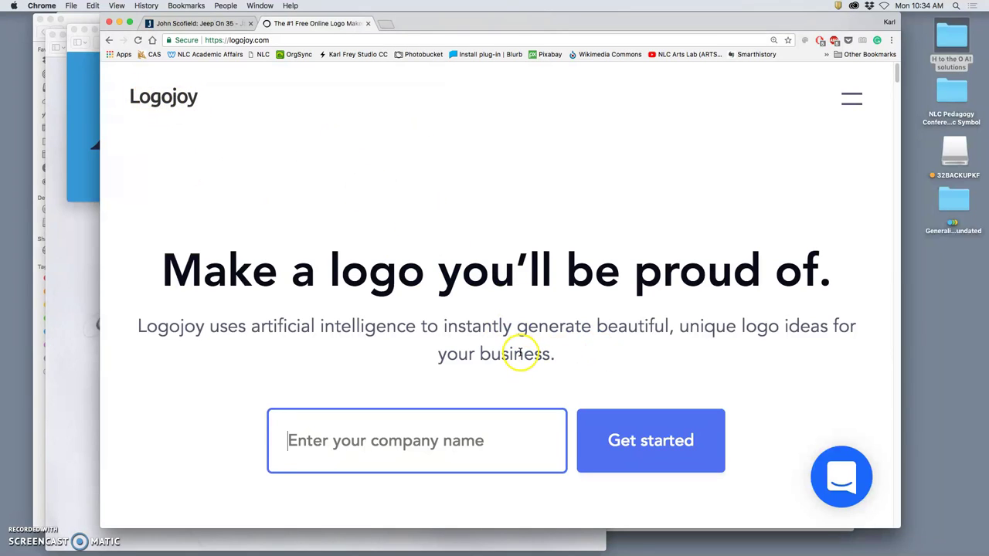
- Enter 'passing wind' as the company name, fixing the typo, and get started
{"action": "scroll", "coordinate": [520, 353], "scroll_direction": "down", "scroll_amount": 2}
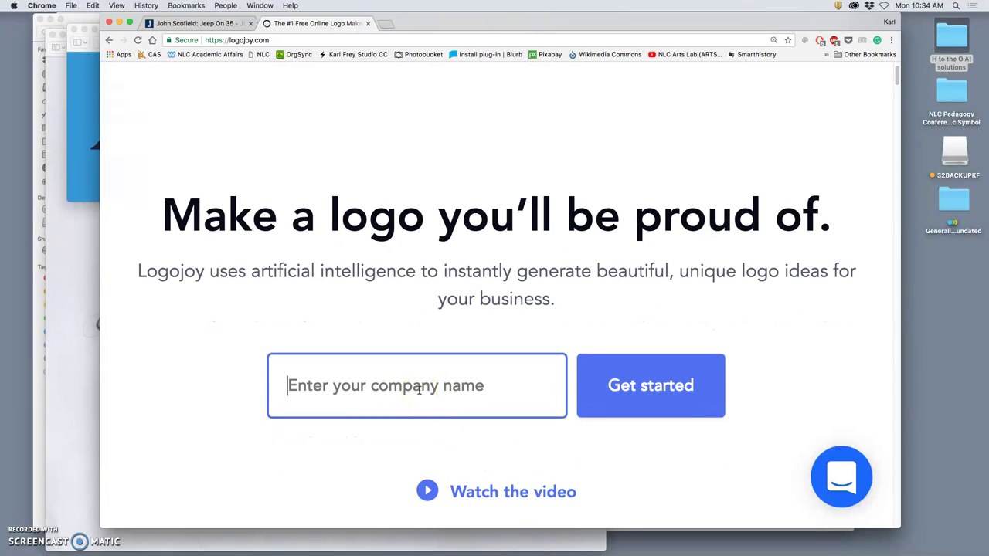
{"action": "type", "text": "t"}
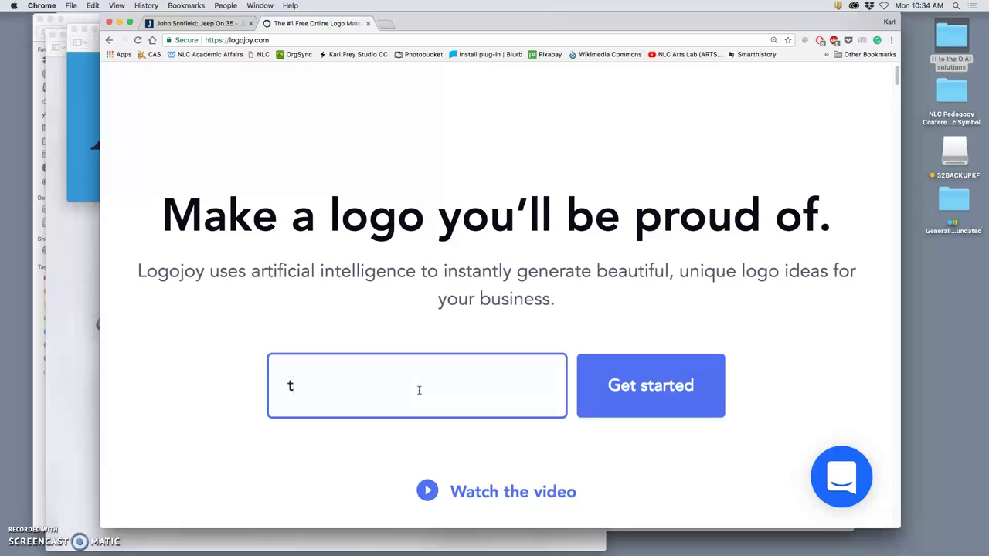
{"action": "key", "text": "BackSpace"}
{"action": "type", "text": "angry"}
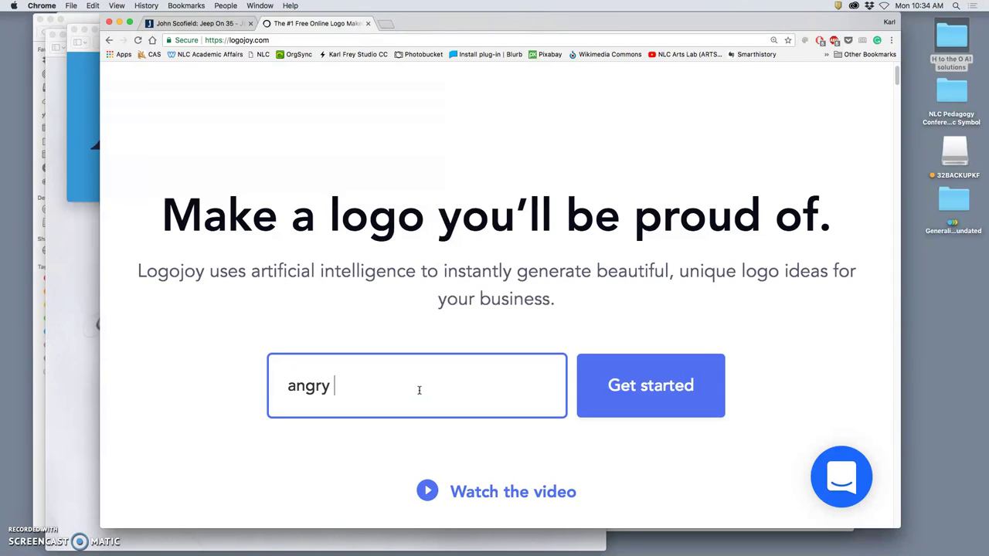
{"action": "key", "text": "BackSpace"}
{"action": "key", "text": "BackSpace"}
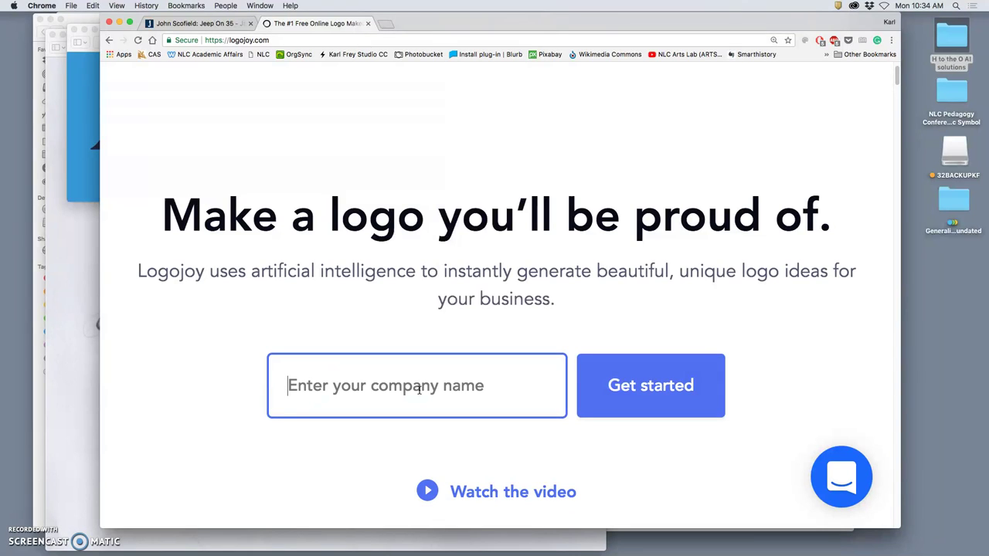
{"action": "type", "text": "pasing wind"}
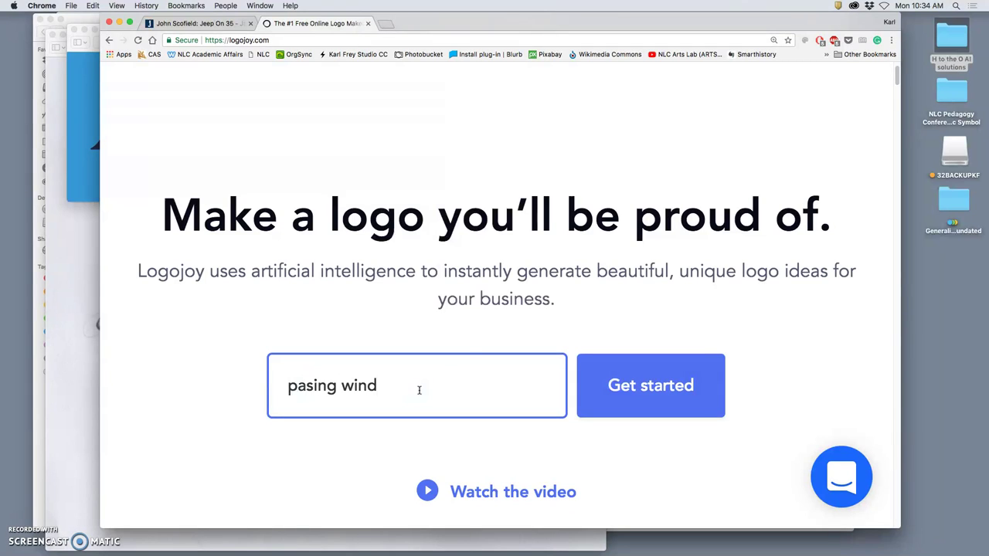
{"action": "left_click", "coordinate": [305, 386]}
{"action": "type", "text": "s"}
{"action": "left_click", "coordinate": [481, 389]}
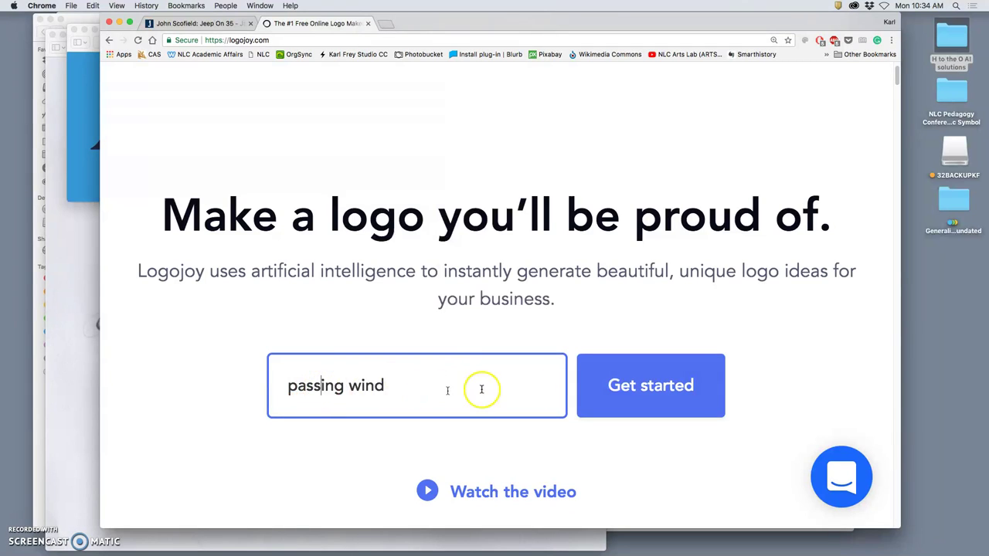
{"action": "left_click", "coordinate": [629, 386]}
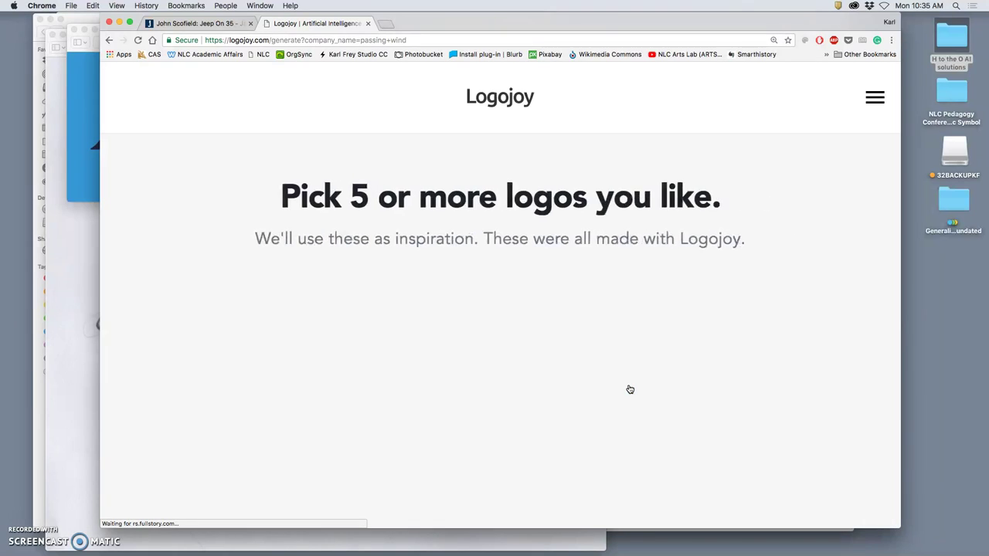
{"action": "scroll", "coordinate": [605, 352], "scroll_direction": "down", "scroll_amount": 3}
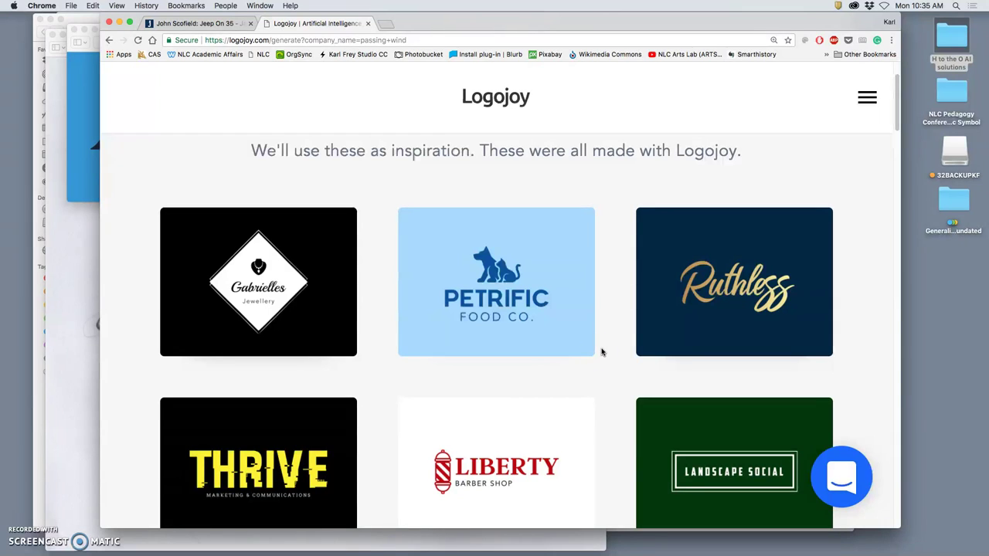
{"action": "scroll", "coordinate": [583, 361], "scroll_direction": "down", "scroll_amount": 5}
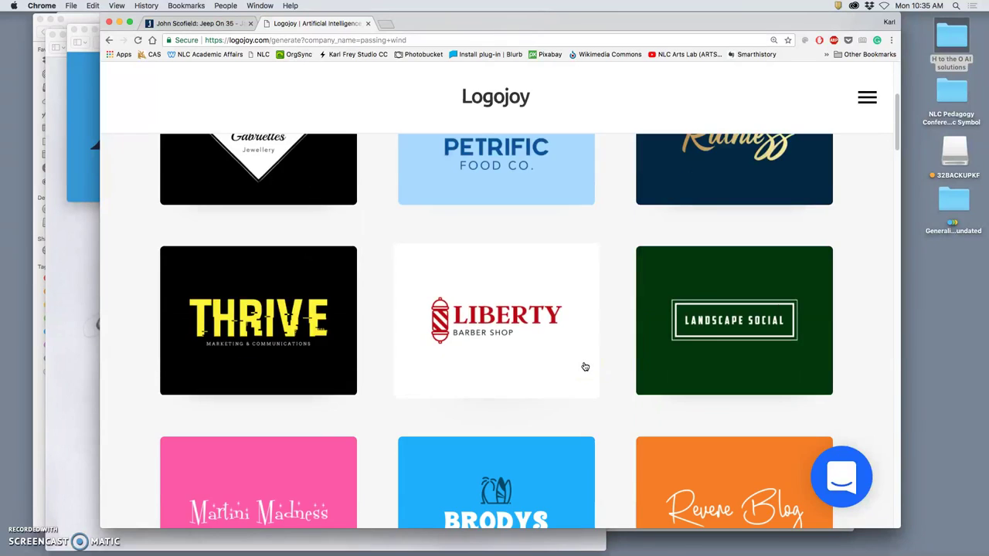
{"action": "scroll", "coordinate": [585, 367], "scroll_direction": "down", "scroll_amount": 10}
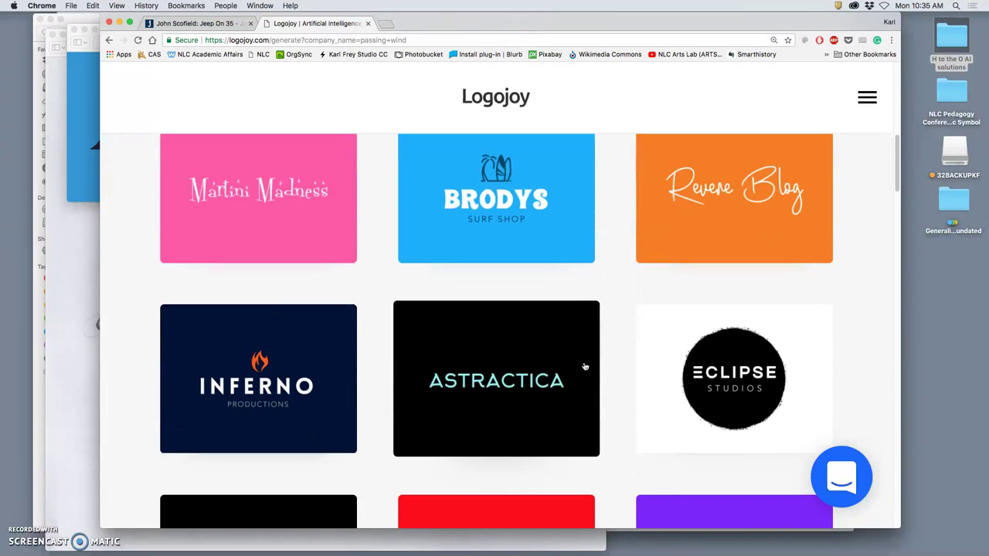
{"action": "scroll", "coordinate": [585, 367], "scroll_direction": "down", "scroll_amount": 7}
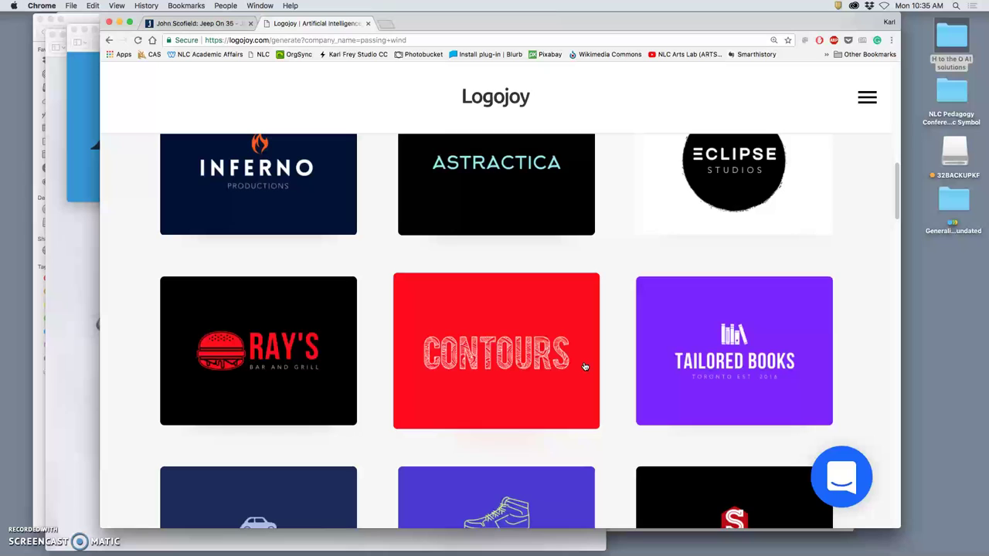
{"action": "scroll", "coordinate": [585, 367], "scroll_direction": "down", "scroll_amount": 2}
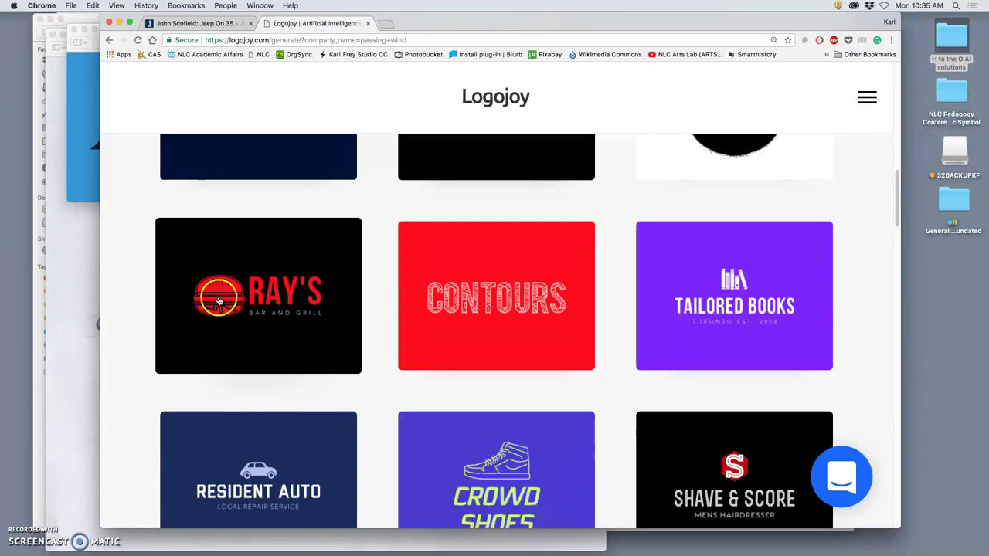
{"action": "scroll", "coordinate": [222, 303], "scroll_direction": "up", "scroll_amount": 5}
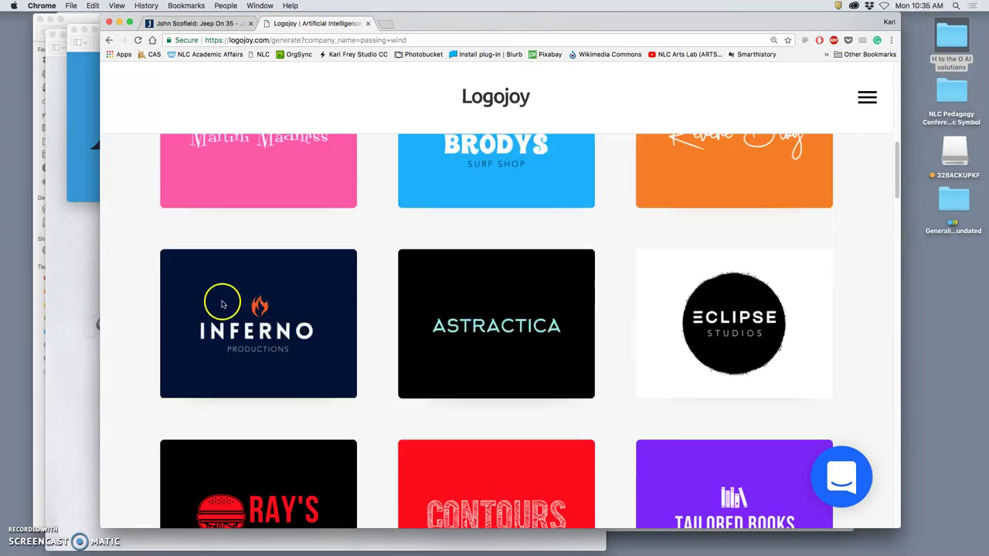
{"action": "scroll", "coordinate": [222, 304], "scroll_direction": "down", "scroll_amount": 13}
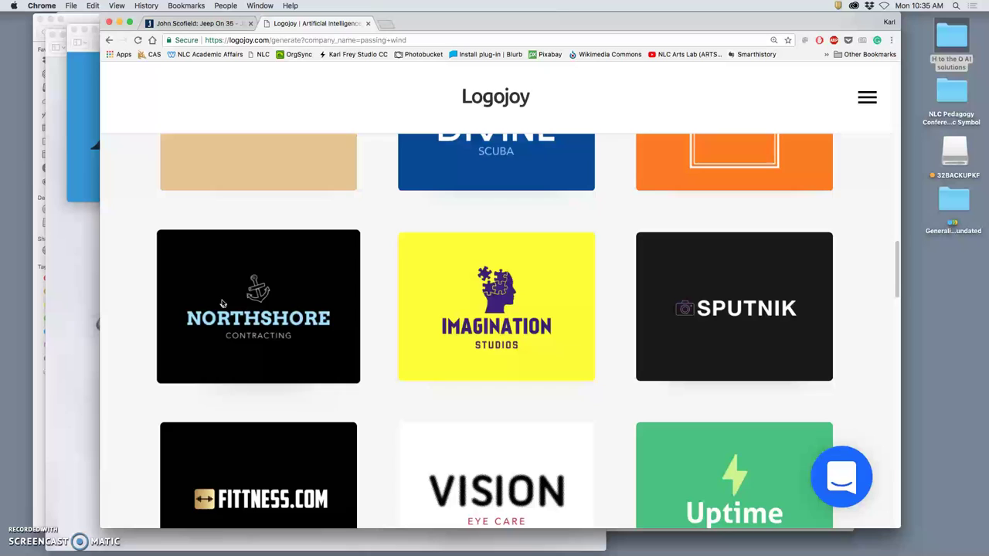
{"action": "scroll", "coordinate": [222, 303], "scroll_direction": "down", "scroll_amount": 6}
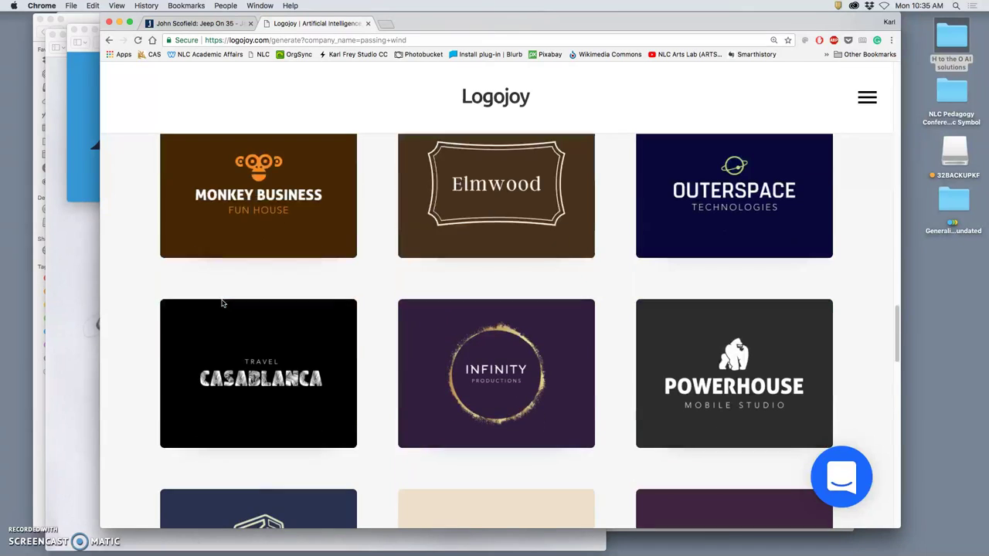
{"action": "scroll", "coordinate": [222, 304], "scroll_direction": "down", "scroll_amount": 3}
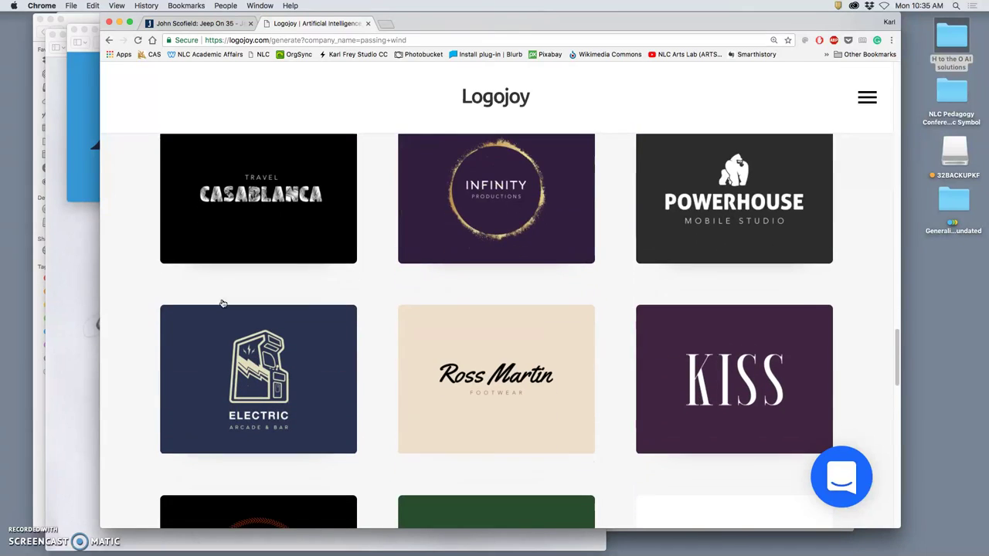
{"action": "scroll", "coordinate": [222, 303], "scroll_direction": "down", "scroll_amount": 1}
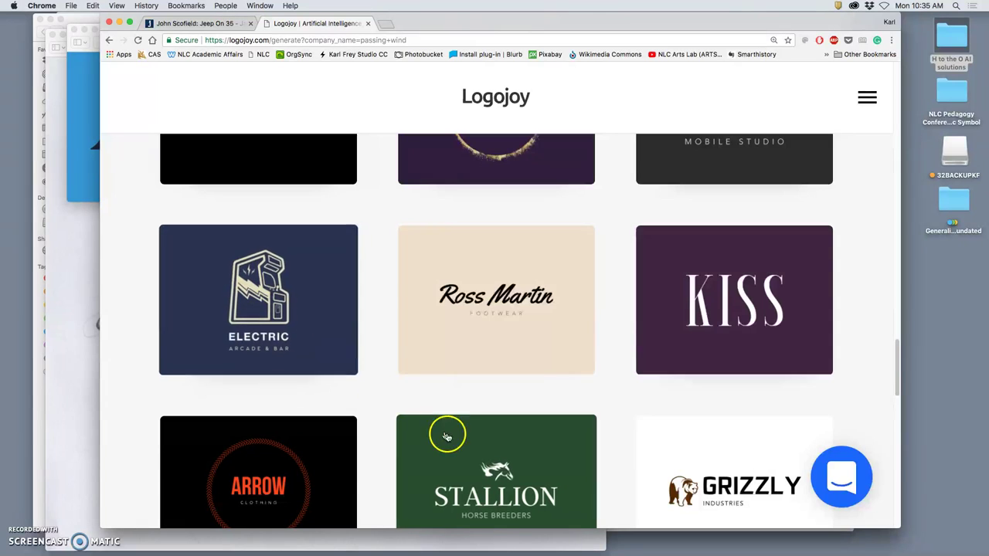
{"action": "scroll", "coordinate": [501, 473], "scroll_direction": "down", "scroll_amount": 3}
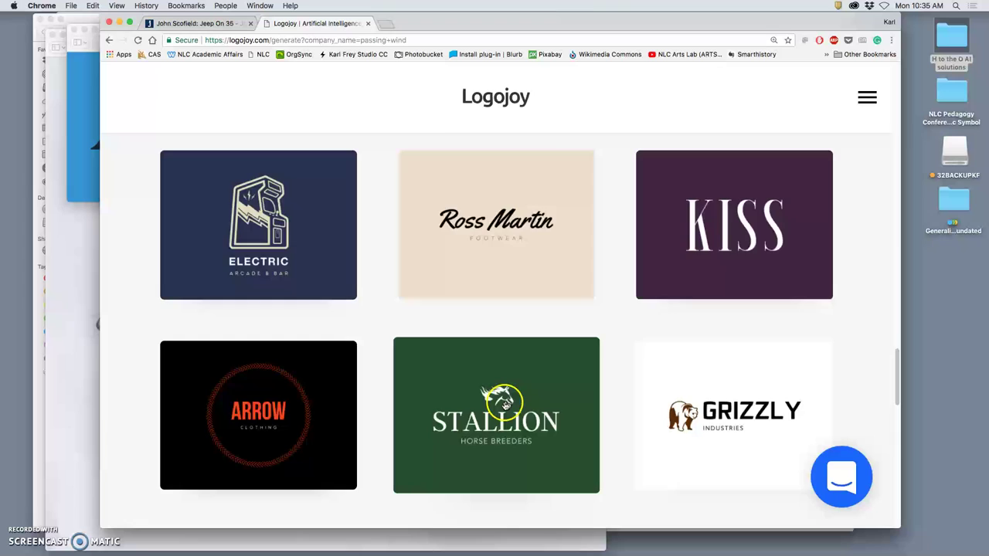
{"action": "scroll", "coordinate": [510, 409], "scroll_direction": "down", "scroll_amount": 5}
{"action": "scroll", "coordinate": [509, 415], "scroll_direction": "down", "scroll_amount": 10}
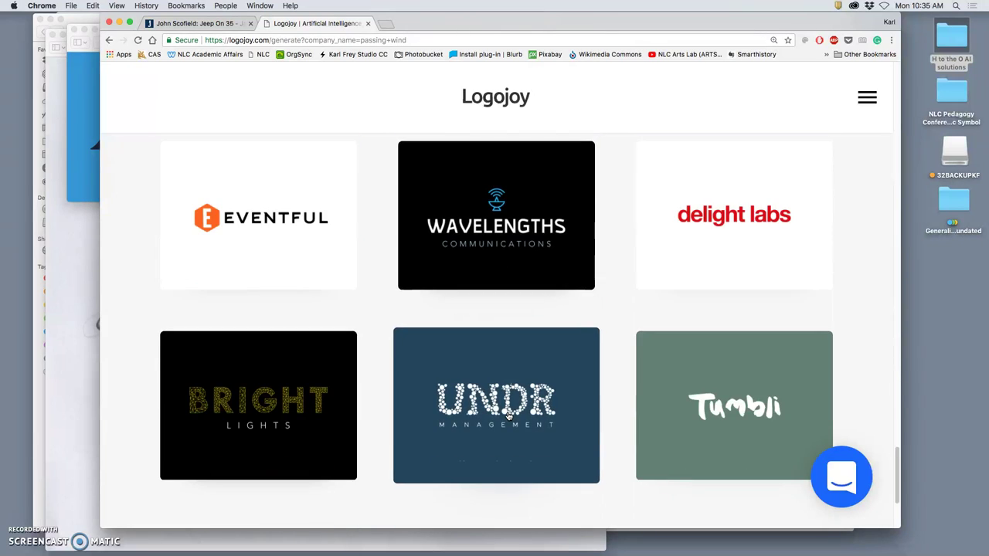
{"action": "scroll", "coordinate": [508, 415], "scroll_direction": "down", "scroll_amount": 3}
{"action": "scroll", "coordinate": [509, 416], "scroll_direction": "up", "scroll_amount": 4}
{"action": "scroll", "coordinate": [508, 416], "scroll_direction": "up", "scroll_amount": 12}
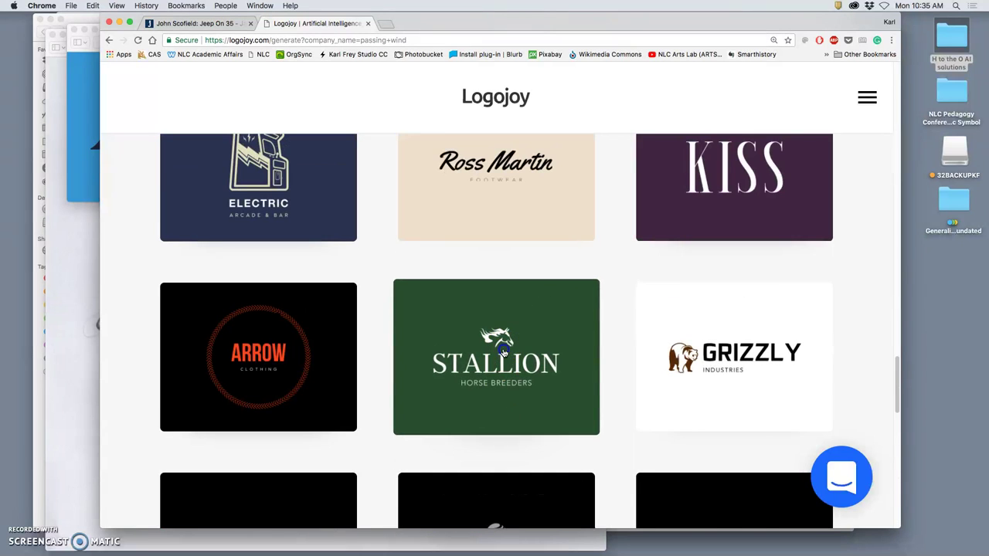
- Pick Stallion, Grizzly, Powerhouse, Monkey Business and Uptime as the five inspiration logos
{"action": "left_click", "coordinate": [504, 392]}
{"action": "left_click", "coordinate": [720, 364]}
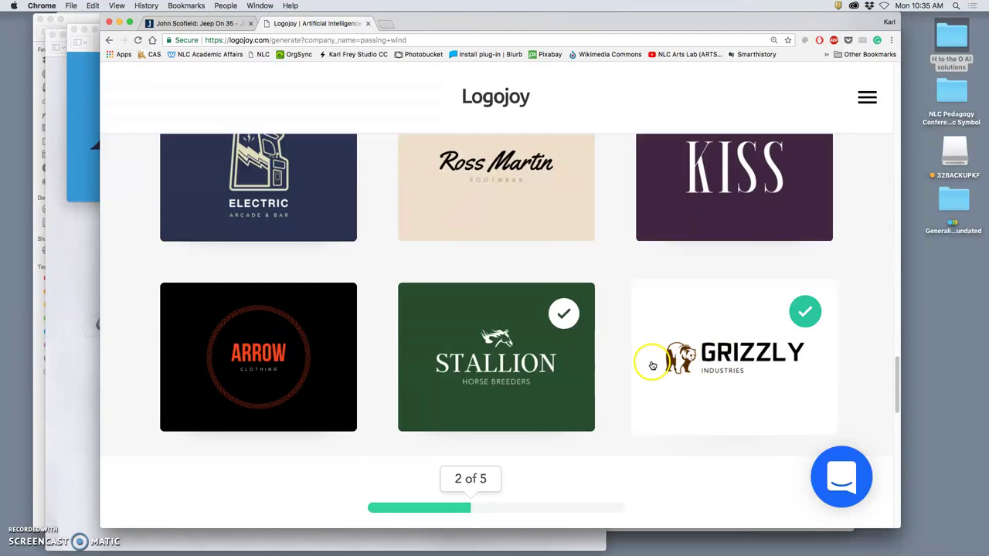
{"action": "scroll", "coordinate": [653, 361], "scroll_direction": "up", "scroll_amount": 6}
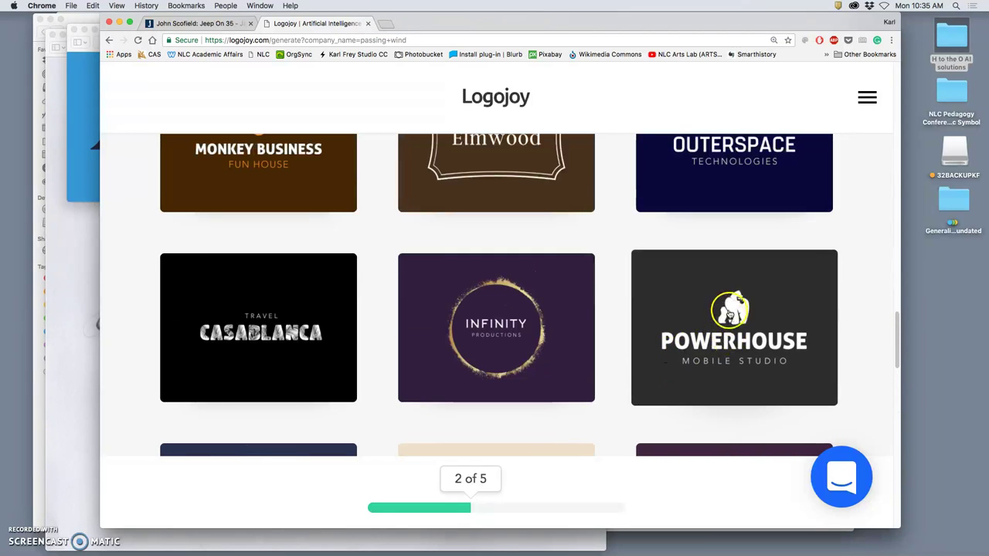
{"action": "left_click", "coordinate": [653, 363]}
{"action": "scroll", "coordinate": [592, 334], "scroll_direction": "up", "scroll_amount": 4}
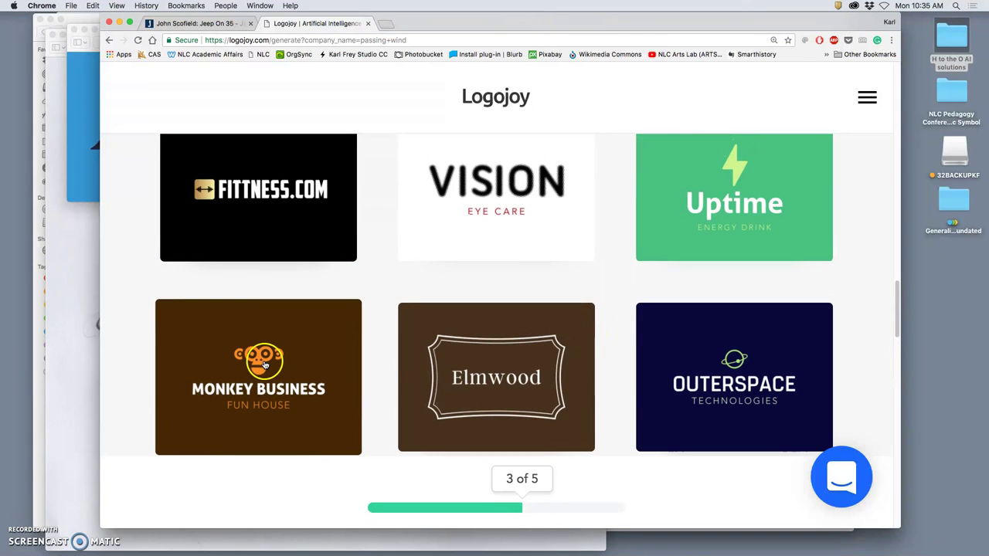
{"action": "left_click", "coordinate": [285, 348]}
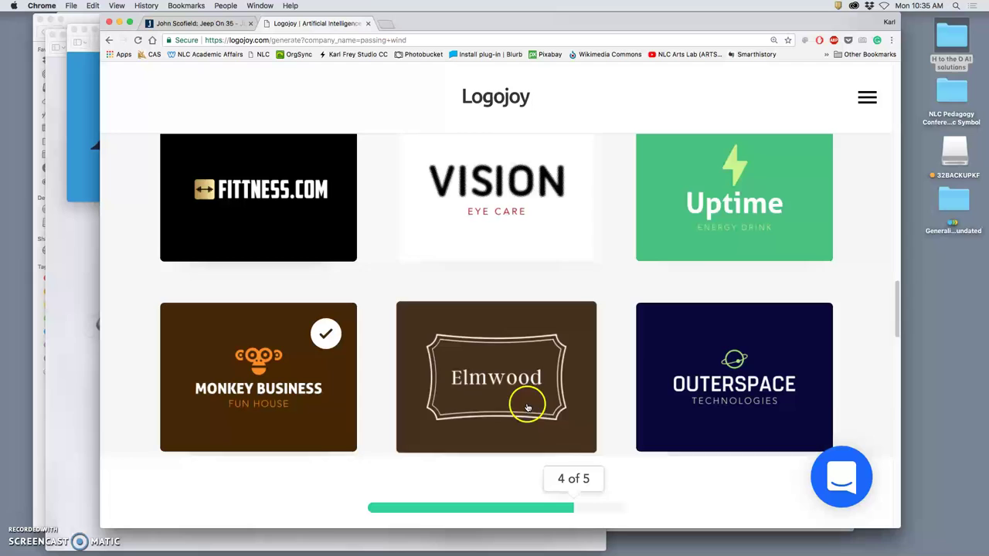
{"action": "scroll", "coordinate": [520, 378], "scroll_direction": "up", "scroll_amount": 3}
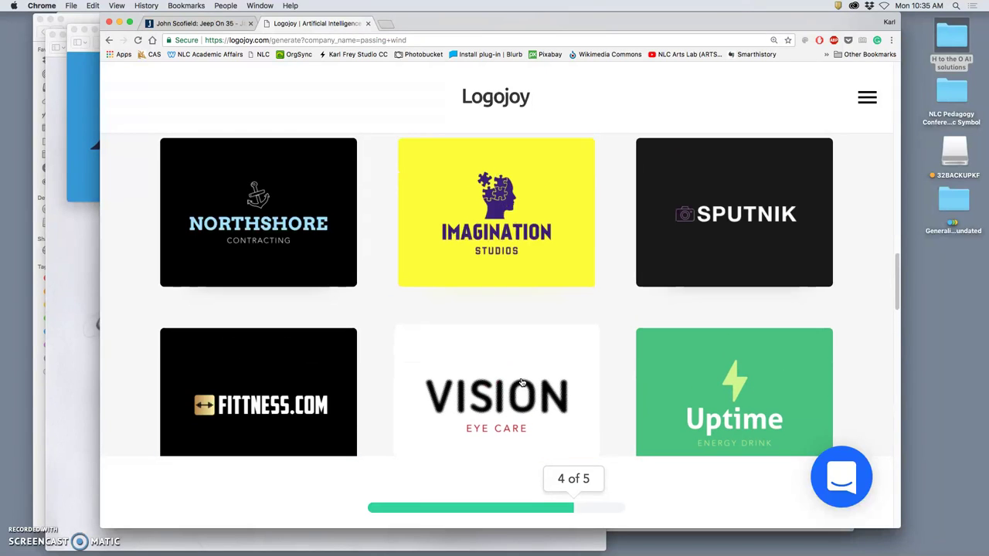
{"action": "left_click", "coordinate": [740, 388]}
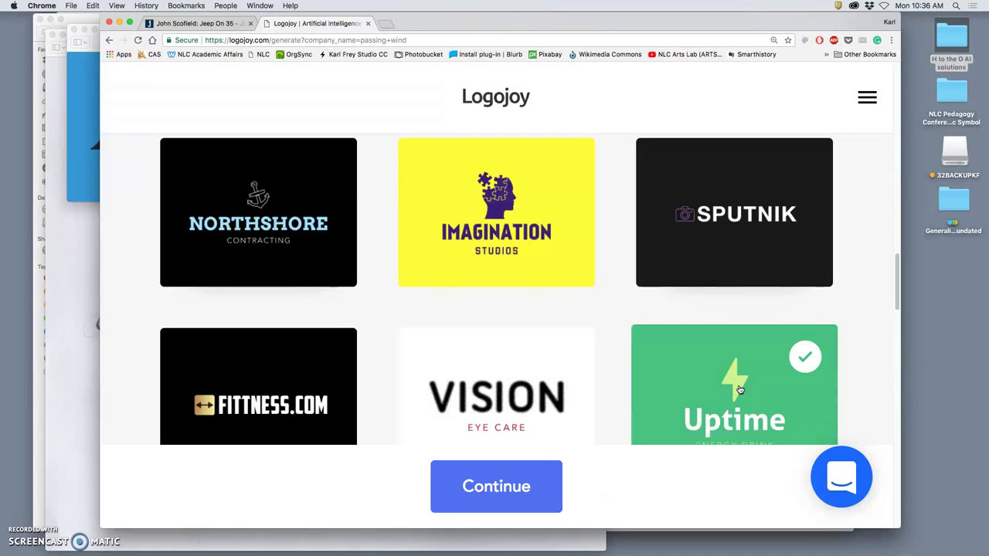
{"action": "left_click", "coordinate": [732, 394]}
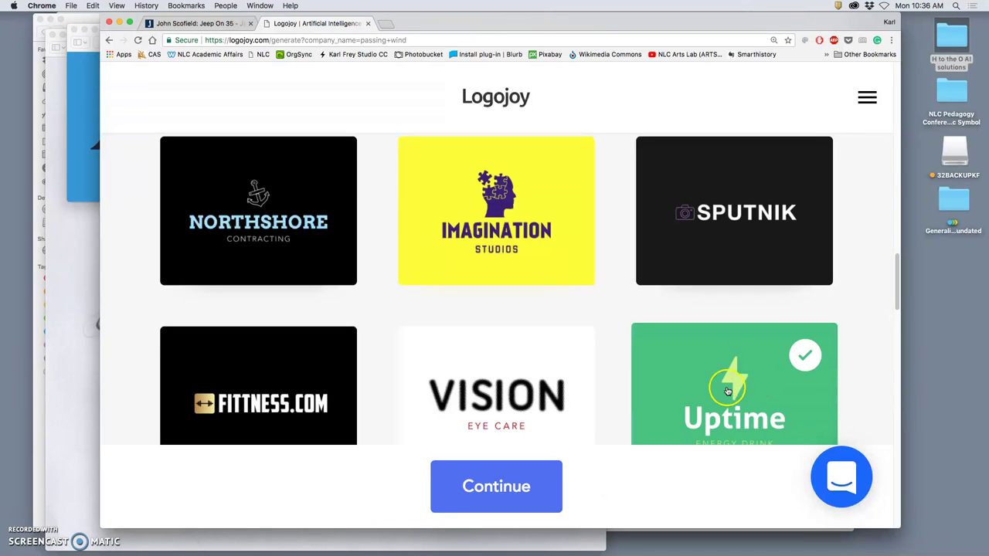
- Finish the logo picks and confirm the Greyscale colour palette
{"action": "left_click", "coordinate": [514, 493]}
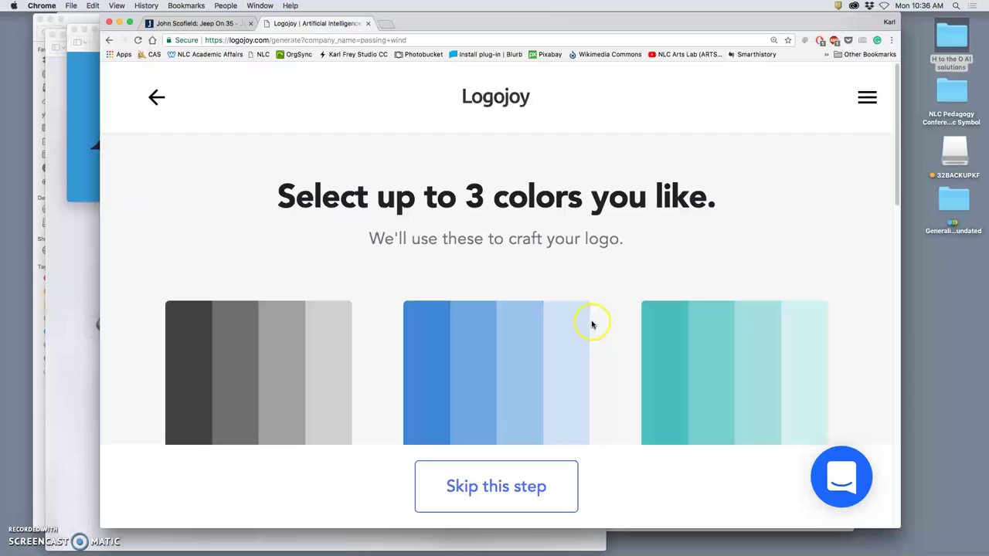
{"action": "scroll", "coordinate": [585, 332], "scroll_direction": "down", "scroll_amount": 5}
{"action": "scroll", "coordinate": [585, 332], "scroll_direction": "up", "scroll_amount": 4}
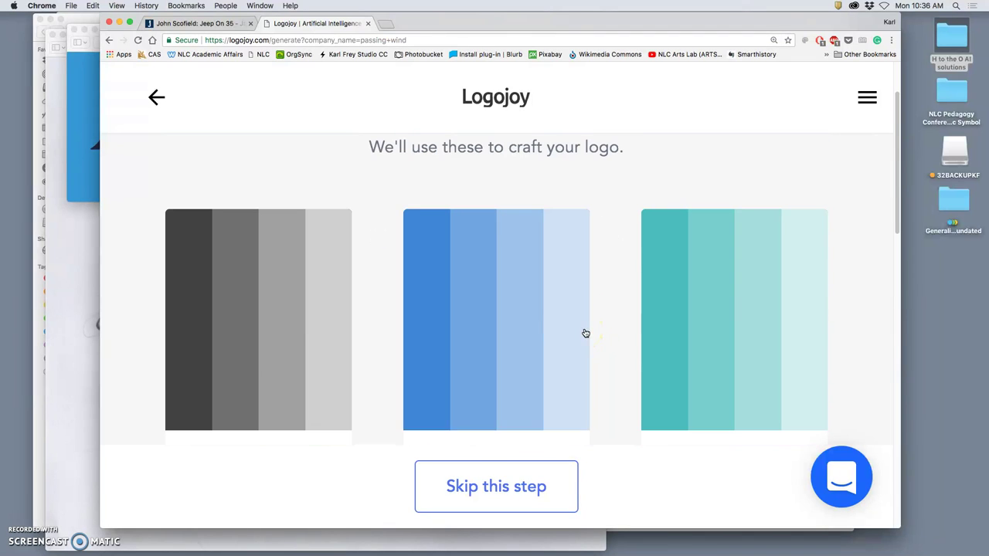
{"action": "left_click", "coordinate": [266, 314]}
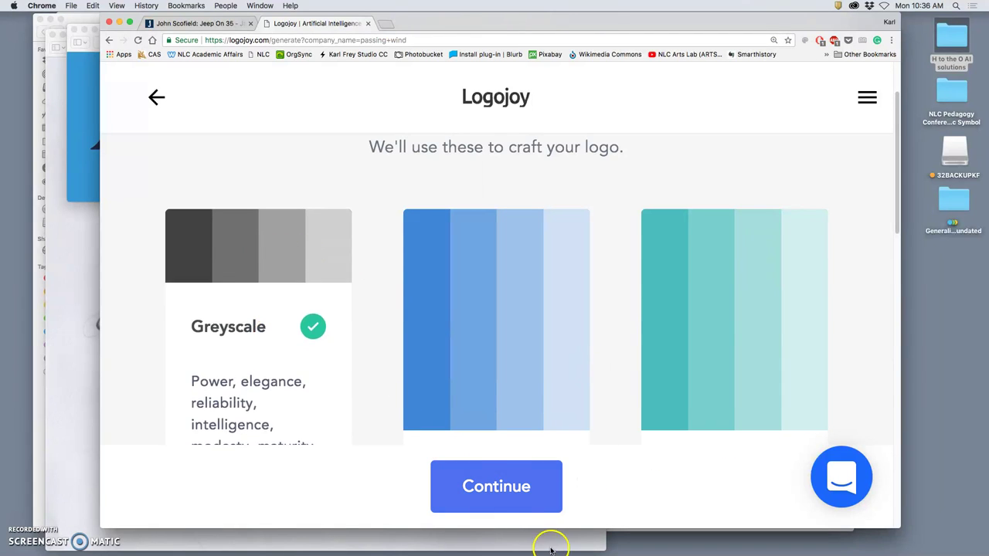
{"action": "left_click", "coordinate": [512, 483]}
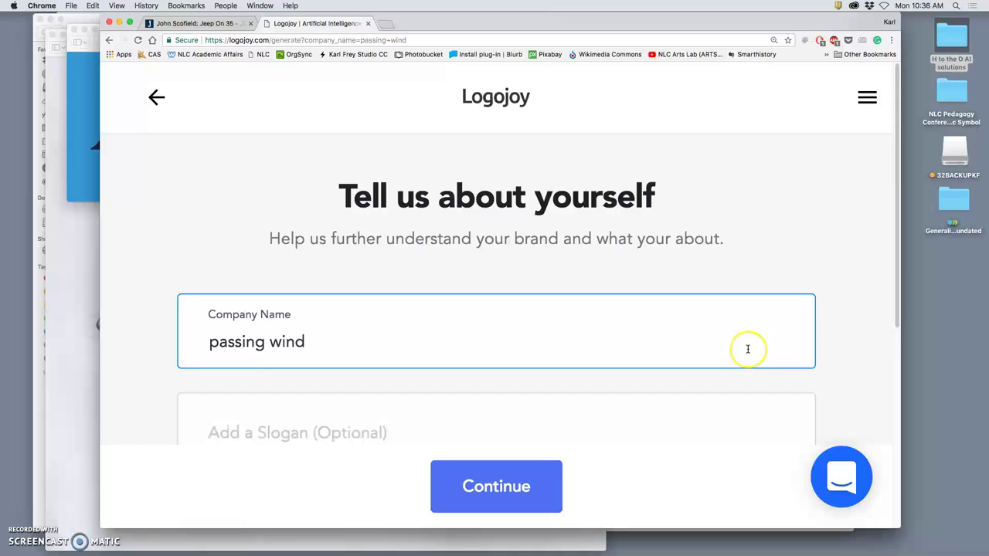
{"action": "scroll", "coordinate": [748, 349], "scroll_direction": "down", "scroll_amount": 1}
- Confirm 'passing wind' as the company name to reach the symbol search
{"action": "left_click", "coordinate": [558, 463]}
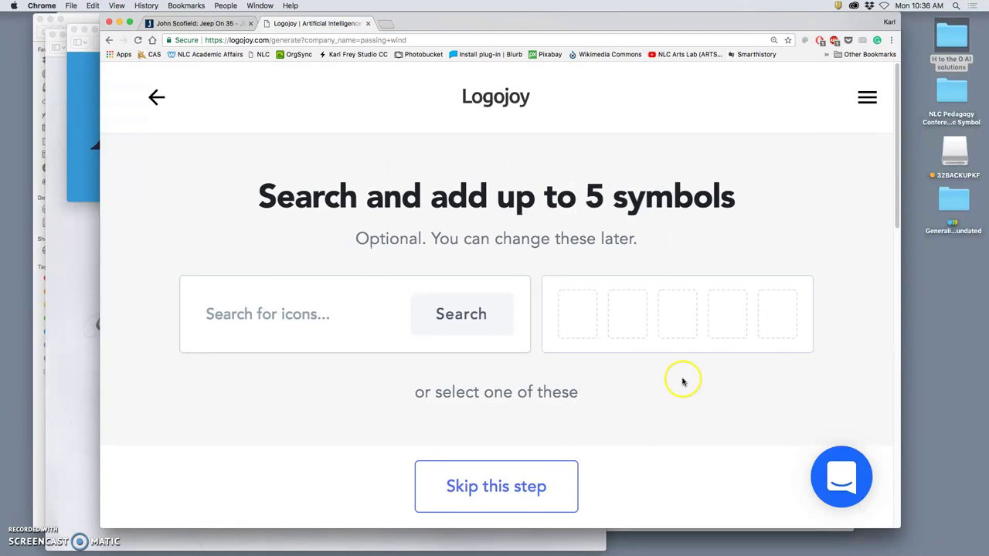
{"action": "scroll", "coordinate": [610, 363], "scroll_direction": "down", "scroll_amount": 3}
{"action": "scroll", "coordinate": [603, 356], "scroll_direction": "up", "scroll_amount": 3}
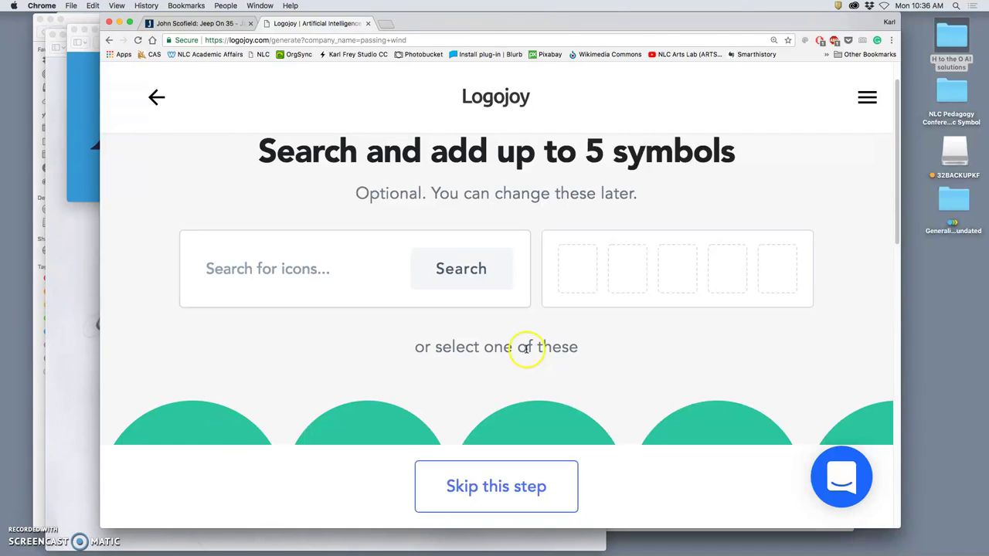
- Search symbols for 'wind', narrow the results to Gale, and zoom the page out
{"action": "left_click", "coordinate": [284, 272]}
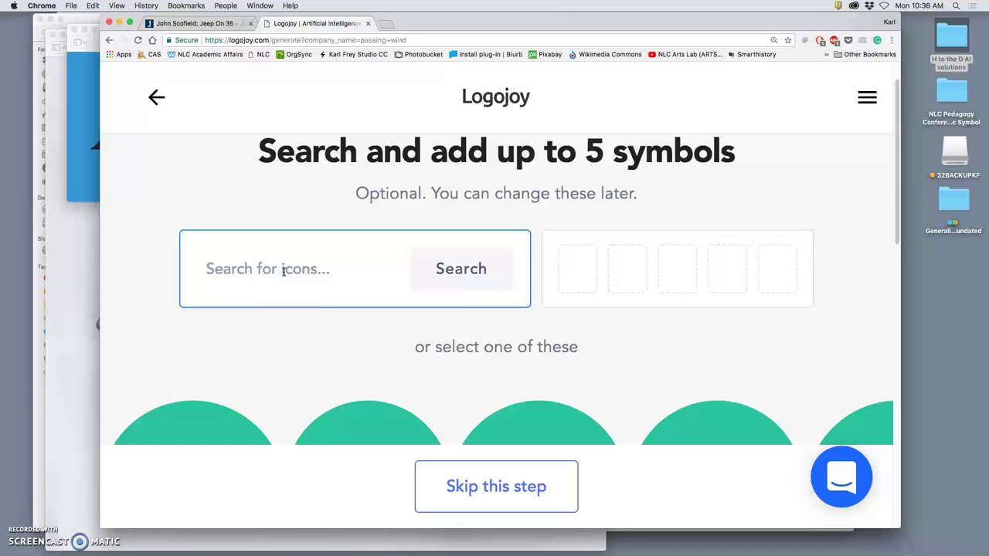
{"action": "type", "text": "wind"}
{"action": "left_click", "coordinate": [431, 274]}
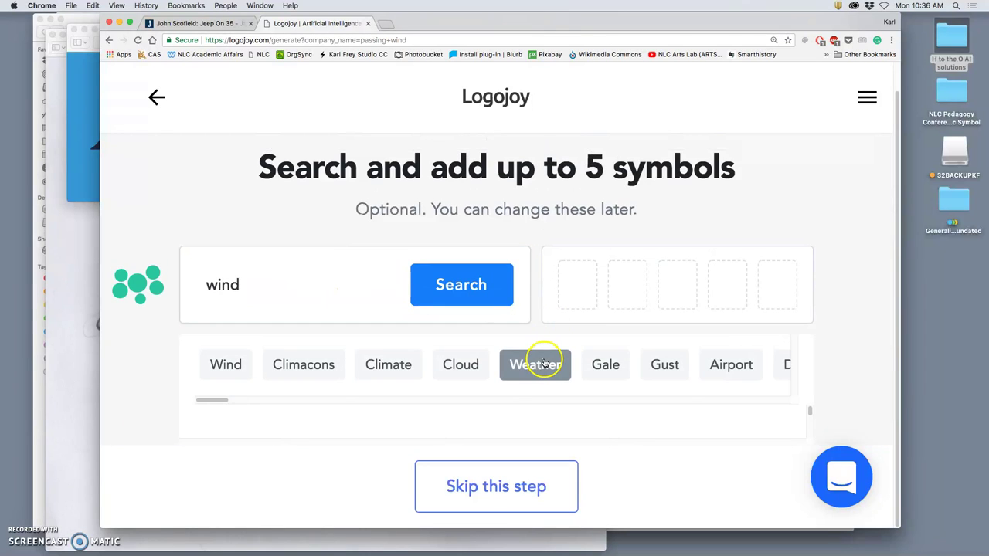
{"action": "left_click", "coordinate": [229, 369]}
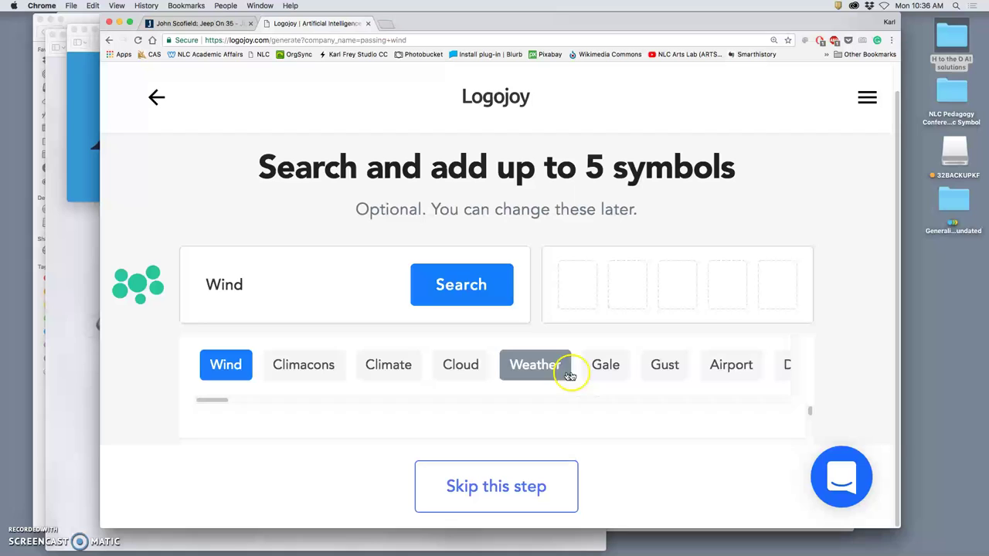
{"action": "left_click", "coordinate": [602, 366]}
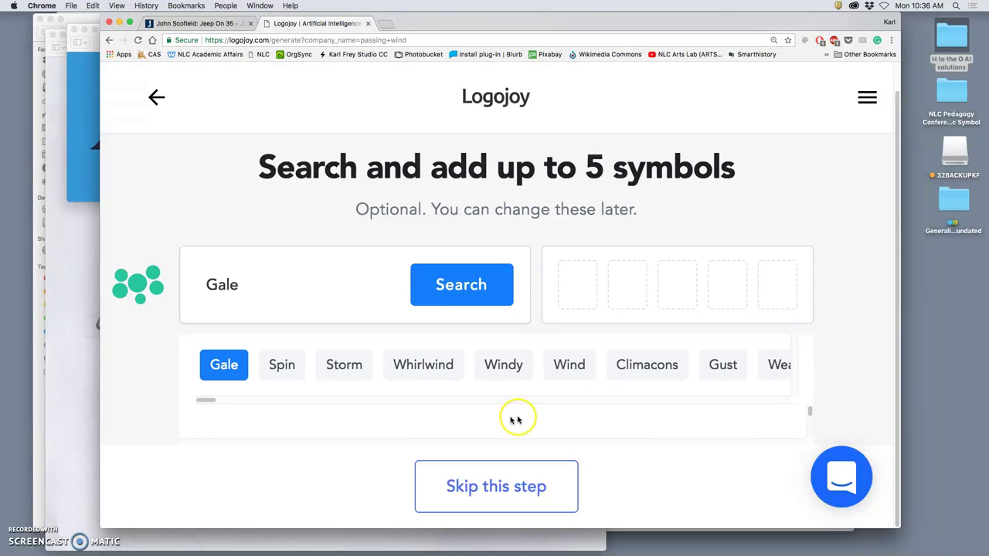
{"action": "left_click", "coordinate": [461, 290]}
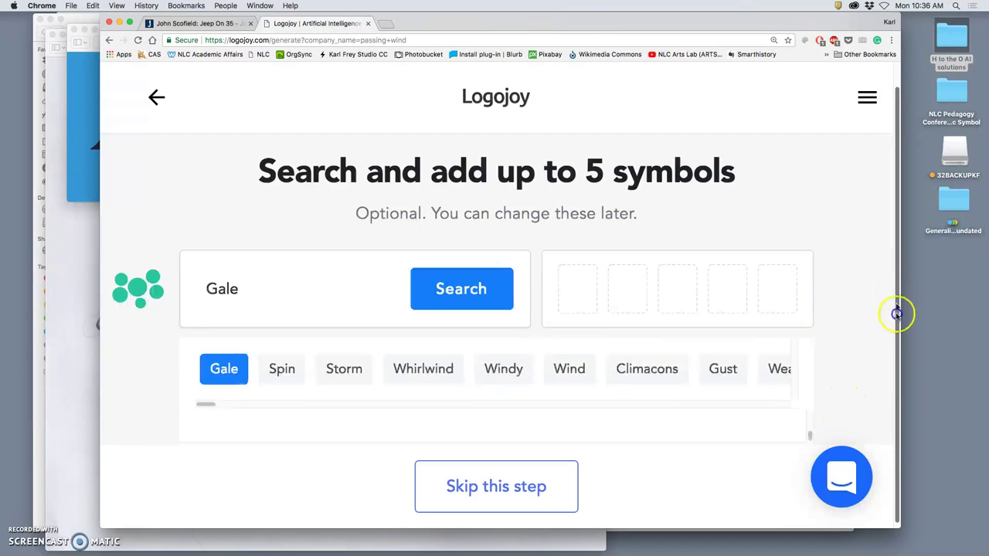
{"action": "key", "text": "super+minus"}
{"action": "key", "text": "super+minus"}
{"action": "key", "text": "super+minus"}
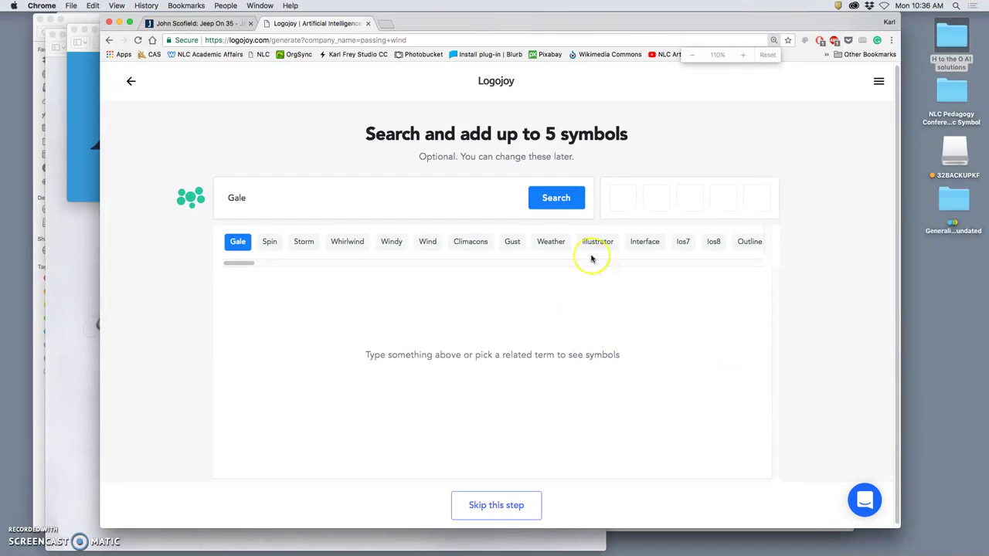
- Switch the symbol search to Gust and add a bold wind symbol and a second wind symbol
{"action": "left_click", "coordinate": [510, 242]}
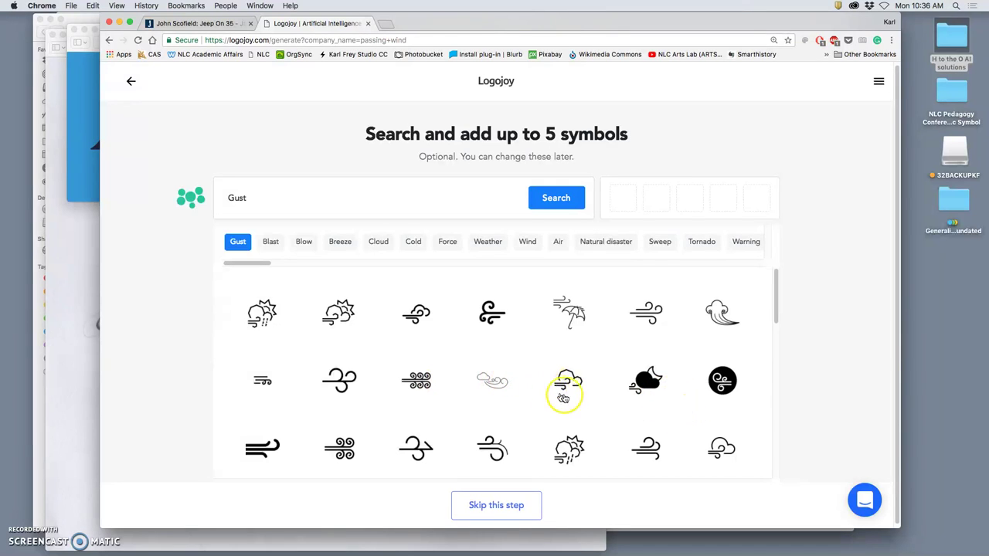
{"action": "scroll", "coordinate": [563, 400], "scroll_direction": "down", "scroll_amount": 1}
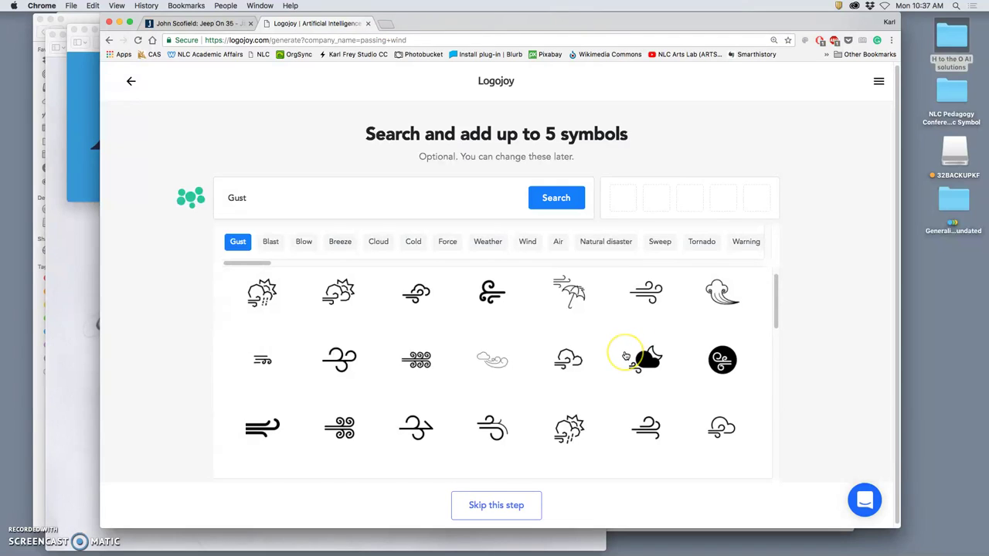
{"action": "scroll", "coordinate": [626, 356], "scroll_direction": "down", "scroll_amount": 3}
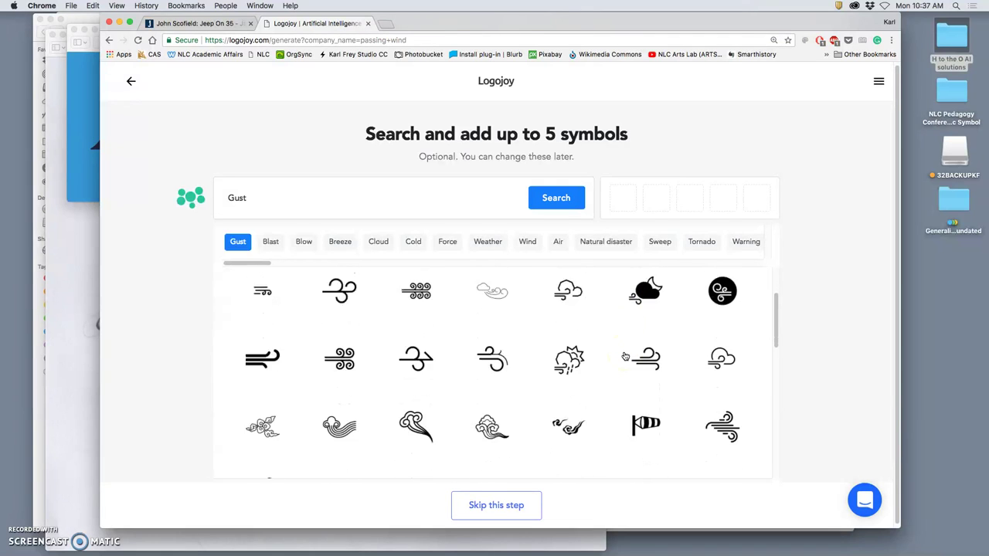
{"action": "scroll", "coordinate": [626, 356], "scroll_direction": "down", "scroll_amount": 3}
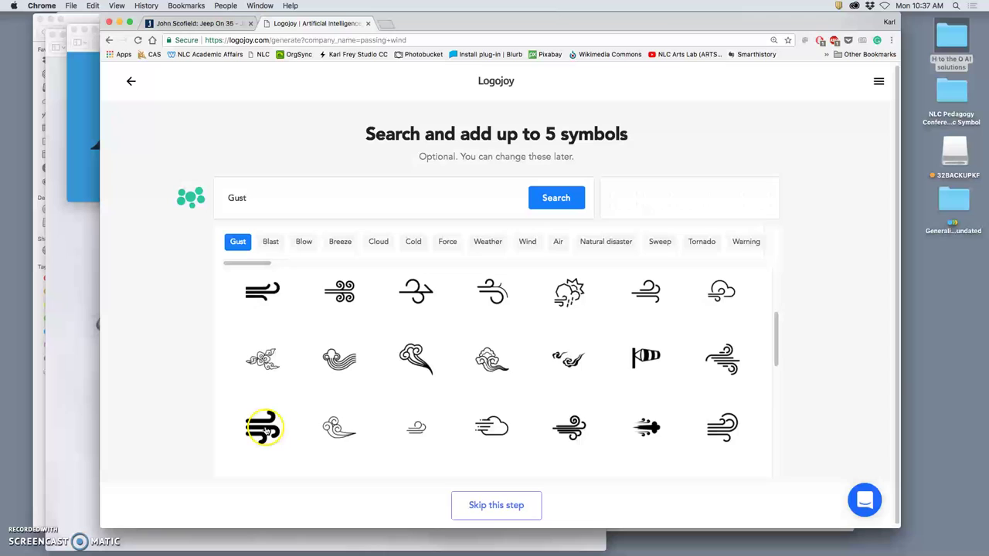
{"action": "left_click", "coordinate": [263, 429]}
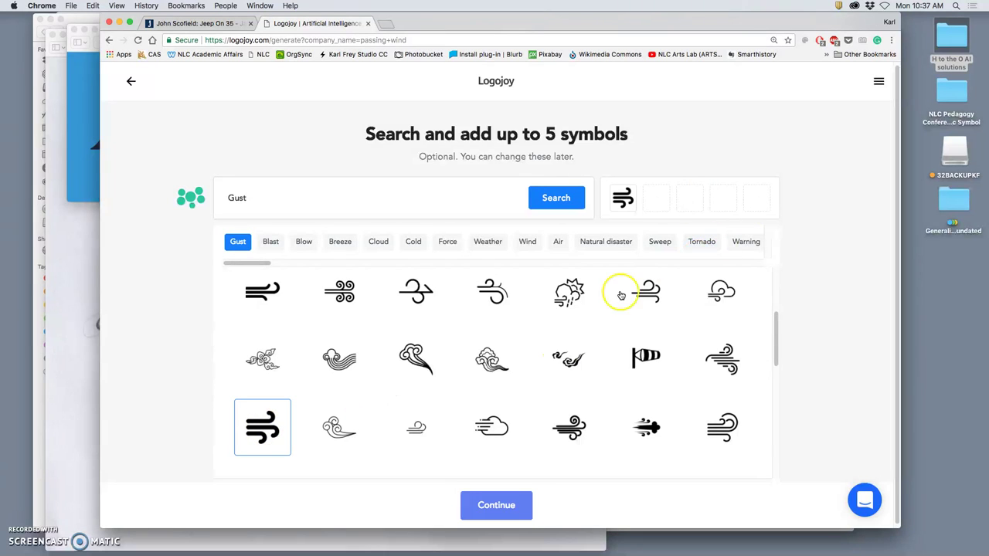
{"action": "scroll", "coordinate": [639, 367], "scroll_direction": "down", "scroll_amount": 1}
{"action": "left_click", "coordinate": [649, 431]}
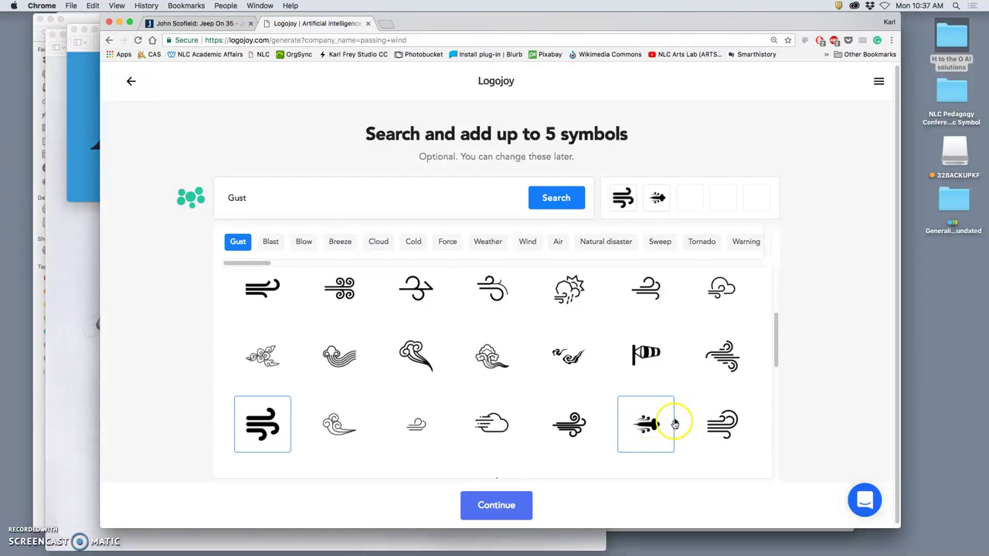
- Add the tornado, cloud-and-wind and wind-cloud symbols, then generate the logo concepts
{"action": "scroll", "coordinate": [688, 406], "scroll_direction": "down", "scroll_amount": 5}
{"action": "scroll", "coordinate": [687, 411], "scroll_direction": "down", "scroll_amount": 4}
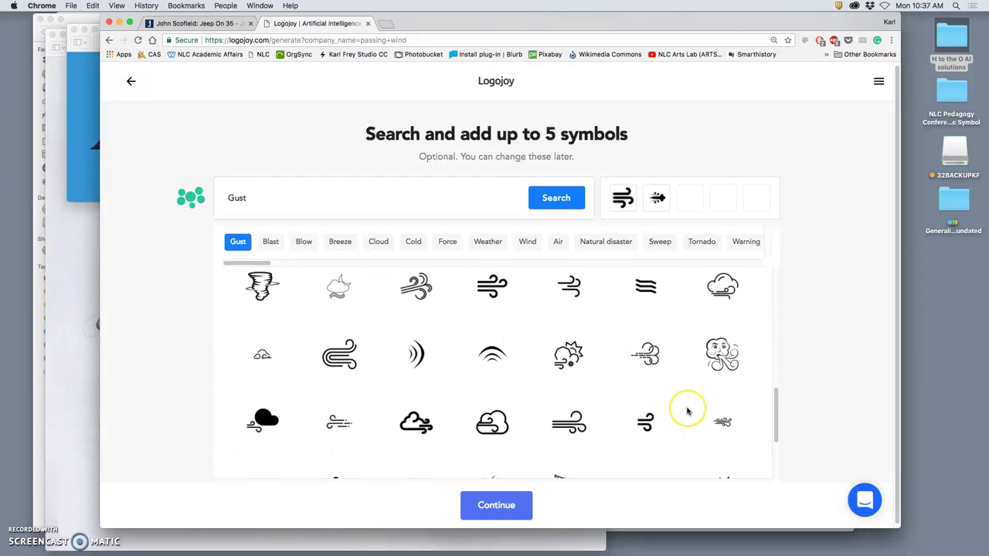
{"action": "left_click", "coordinate": [490, 351]}
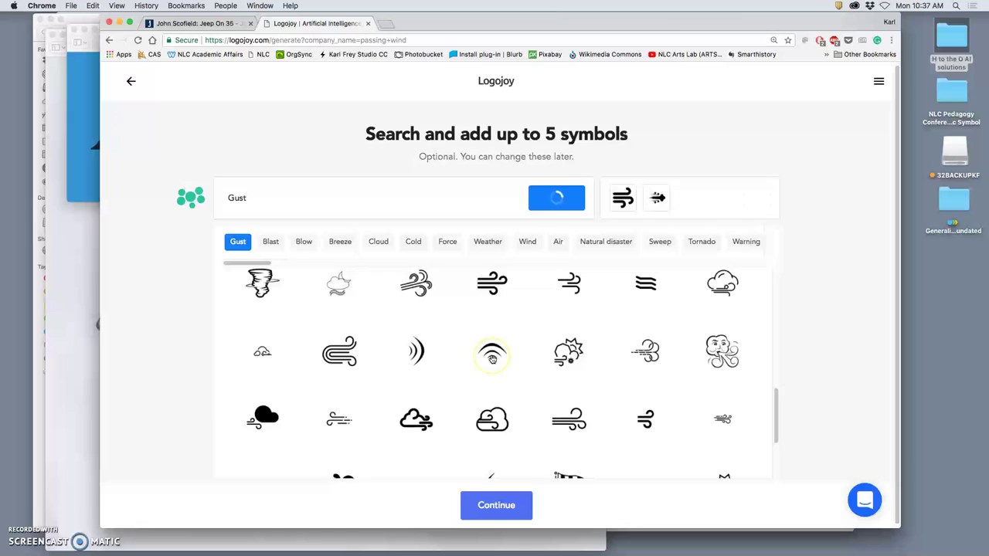
{"action": "left_click", "coordinate": [286, 307]}
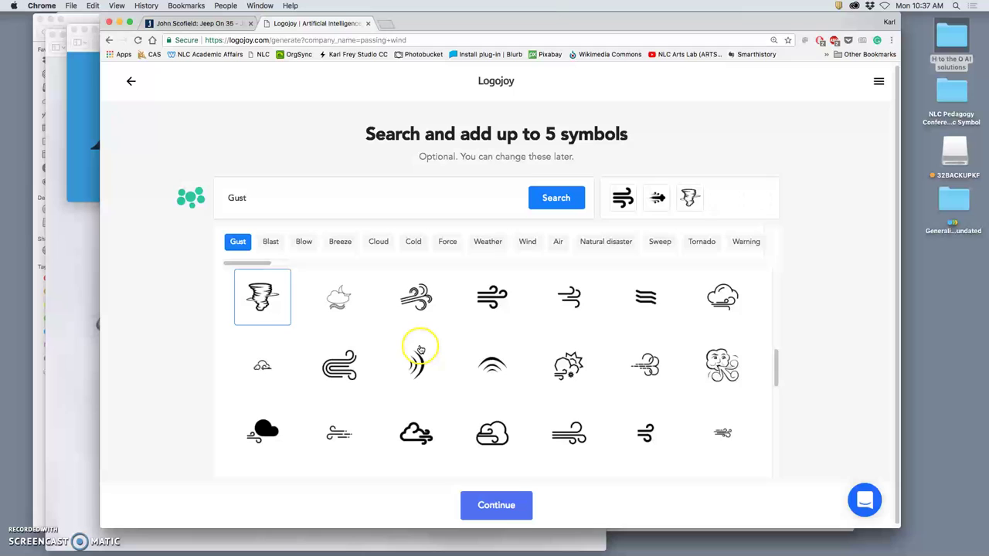
{"action": "scroll", "coordinate": [418, 347], "scroll_direction": "down", "scroll_amount": 3}
{"action": "scroll", "coordinate": [430, 354], "scroll_direction": "down", "scroll_amount": 1}
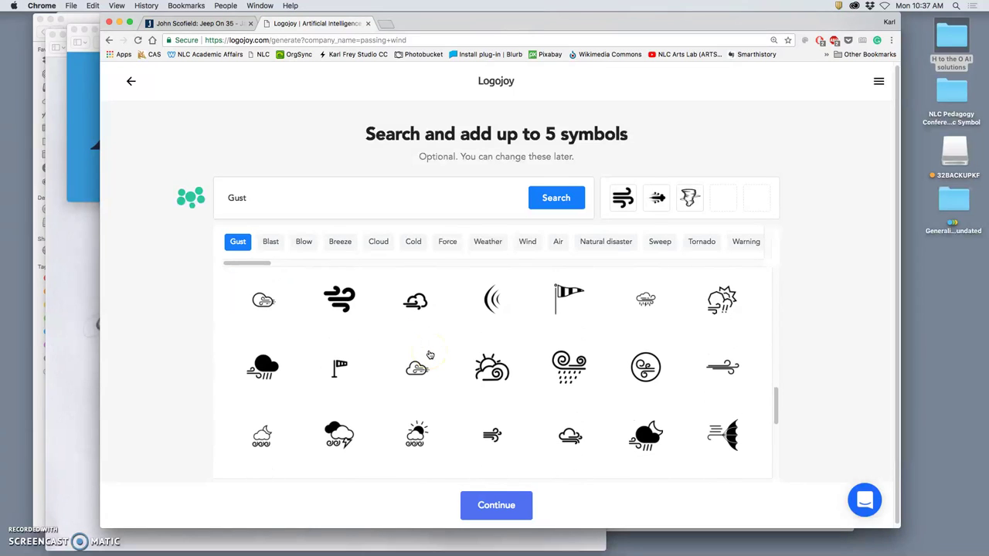
{"action": "scroll", "coordinate": [430, 354], "scroll_direction": "down", "scroll_amount": 3}
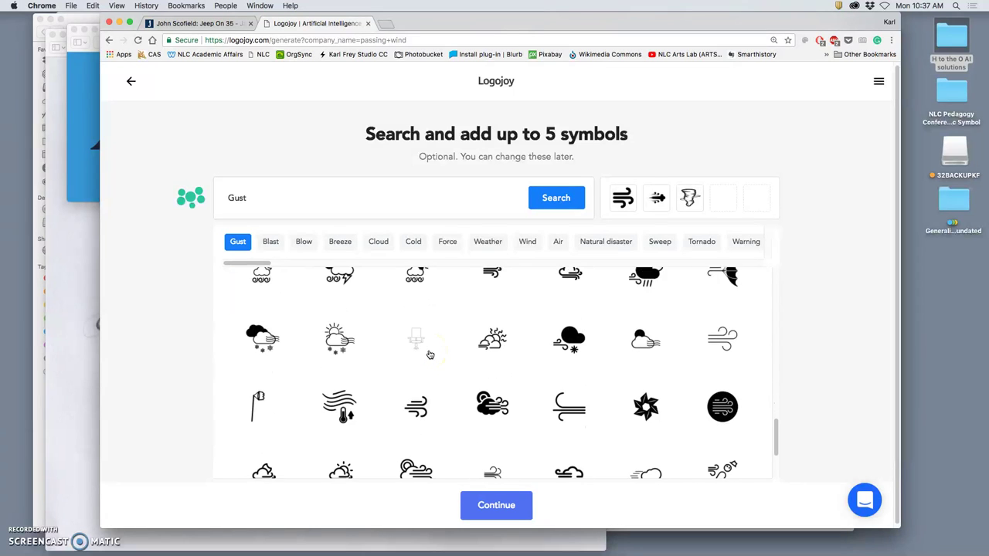
{"action": "scroll", "coordinate": [429, 354], "scroll_direction": "down", "scroll_amount": 1}
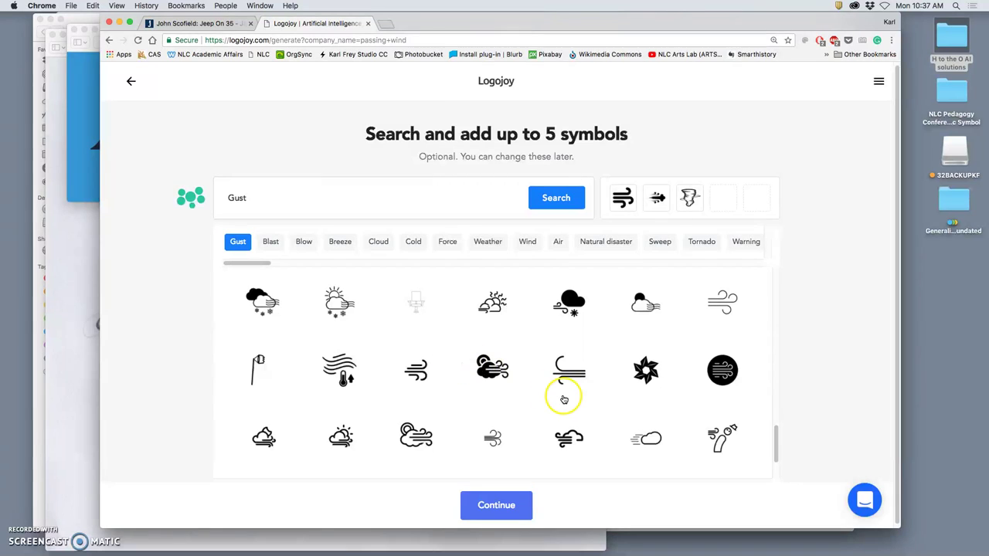
{"action": "left_click", "coordinate": [495, 369]}
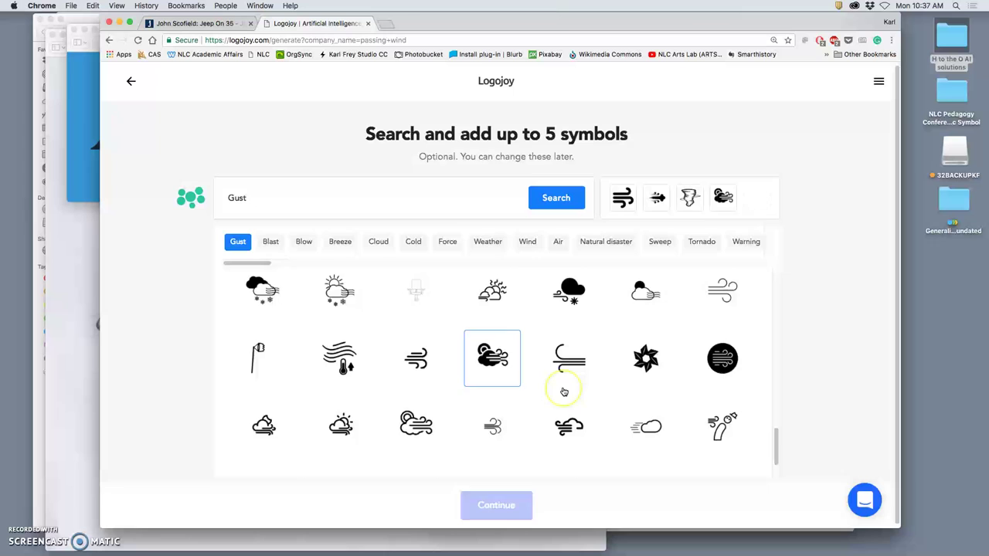
{"action": "scroll", "coordinate": [561, 389], "scroll_direction": "down", "scroll_amount": 2}
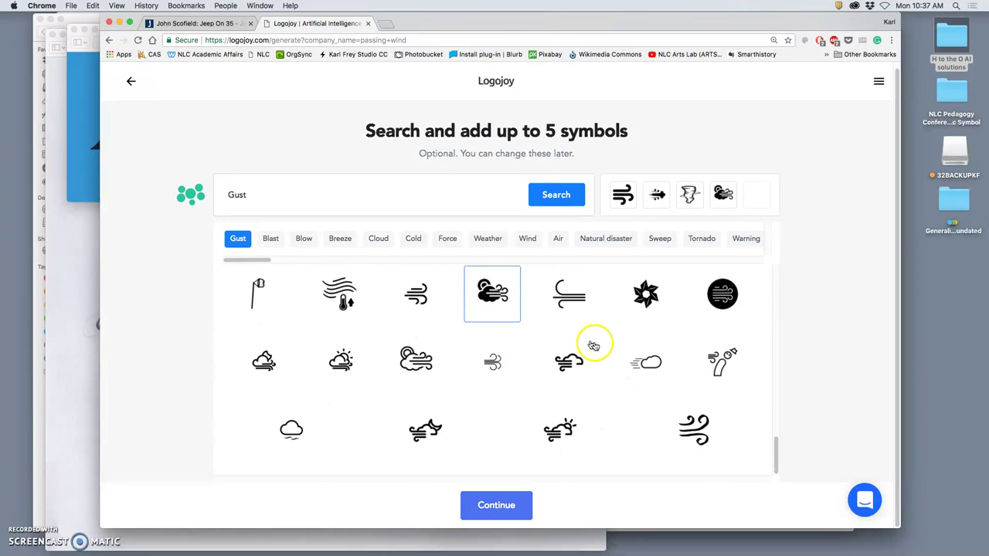
{"action": "scroll", "coordinate": [603, 354], "scroll_direction": "up", "scroll_amount": 5}
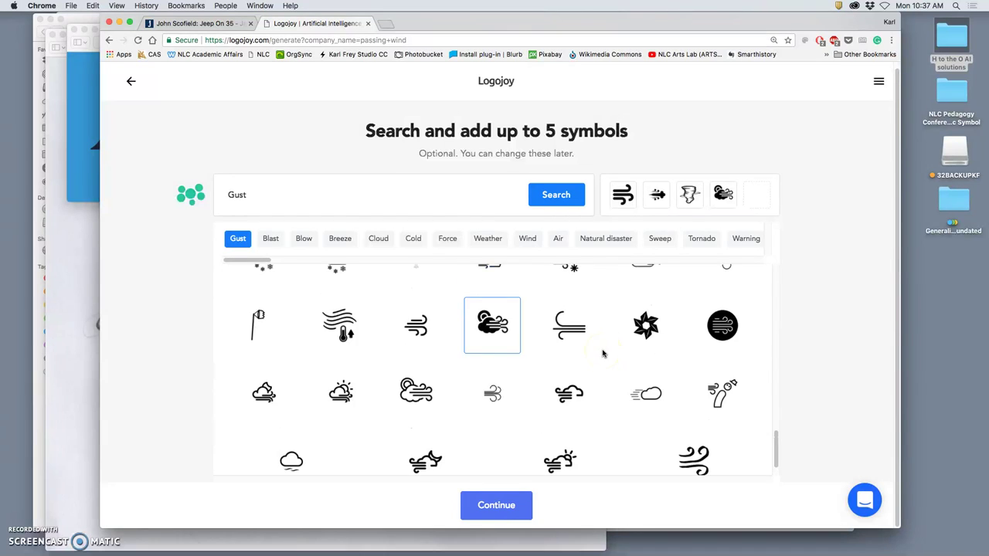
{"action": "left_click", "coordinate": [417, 316]}
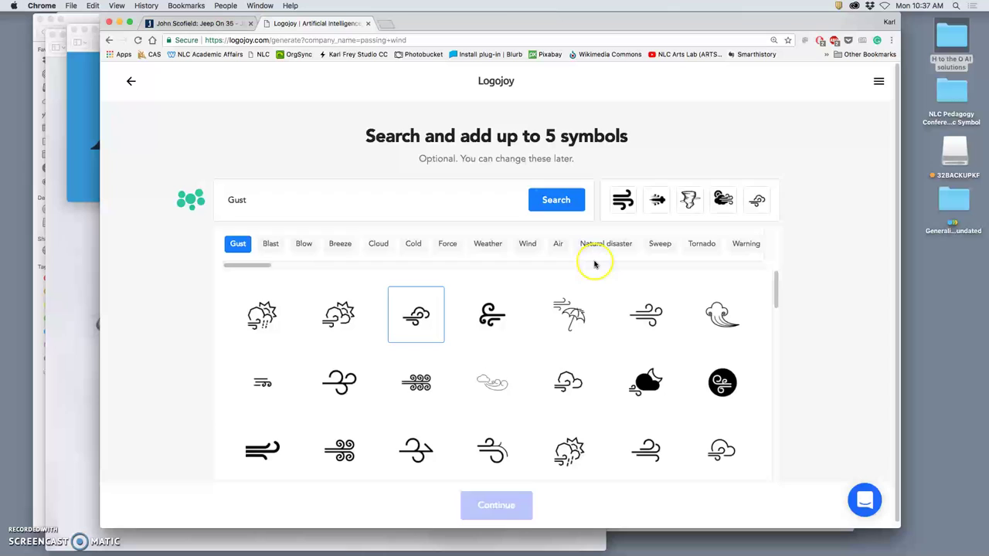
{"action": "left_click", "coordinate": [504, 506]}
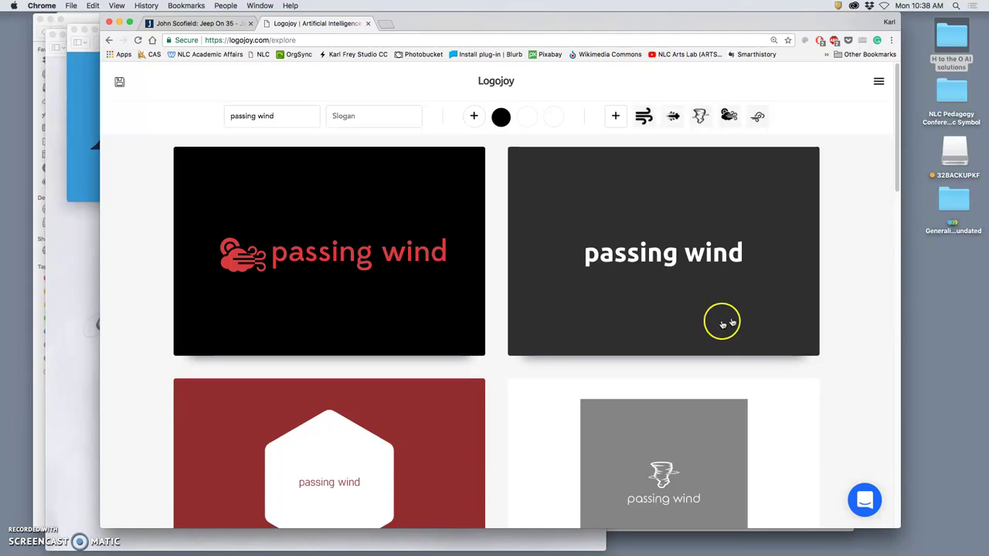
- Scroll through the generated logo grid to find the brush-lettered Passing Wind design
{"action": "mouse_move", "coordinate": [282, 289]}
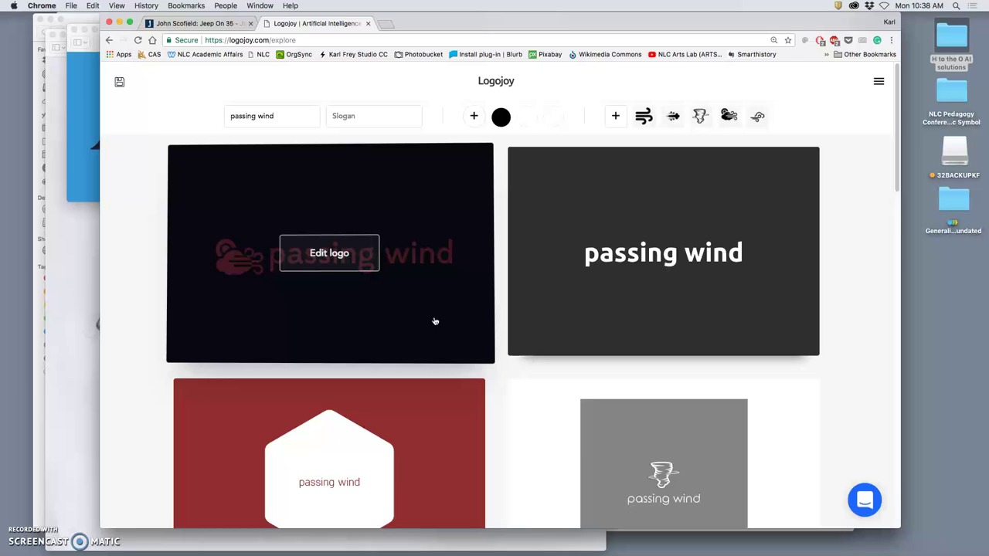
{"action": "mouse_move", "coordinate": [552, 331]}
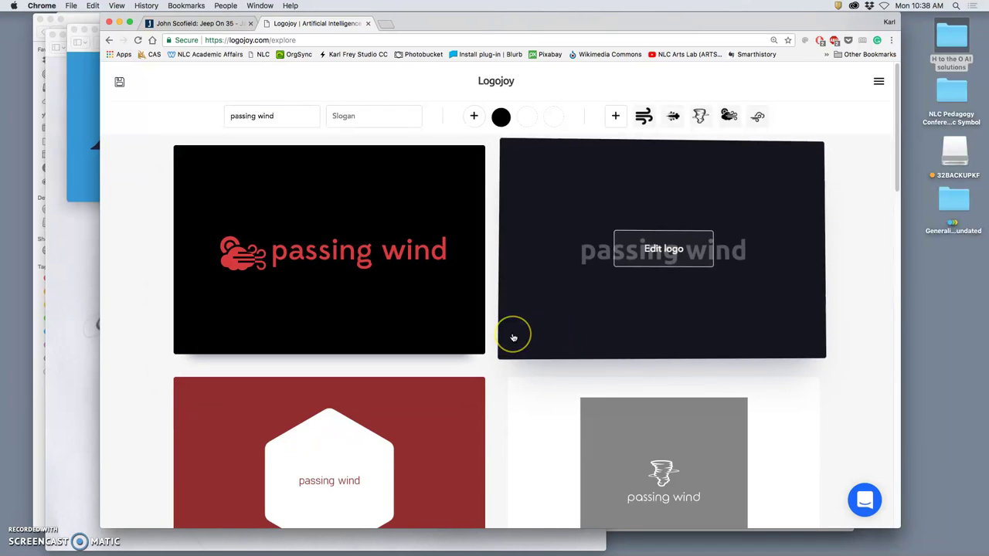
{"action": "scroll", "coordinate": [513, 337], "scroll_direction": "down", "scroll_amount": 4}
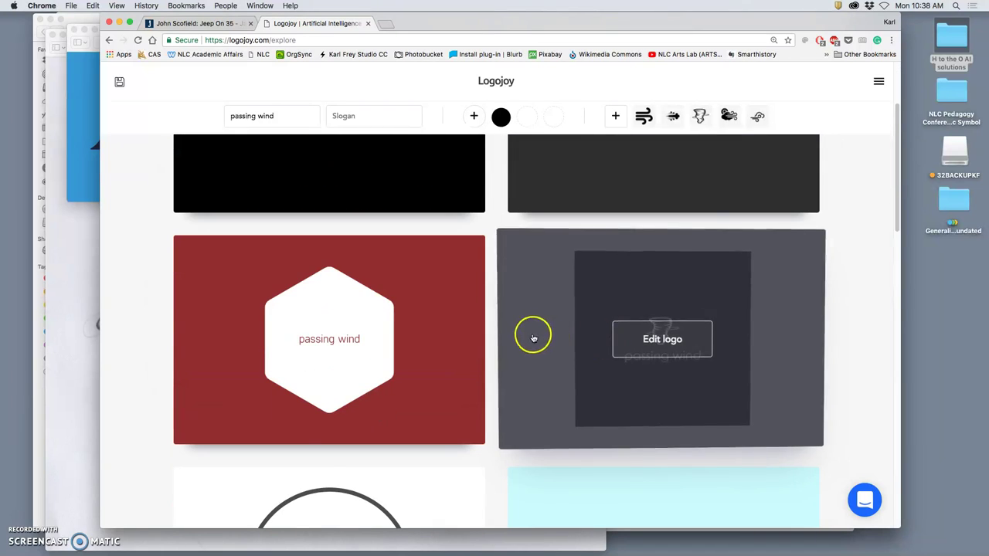
{"action": "scroll", "coordinate": [533, 339], "scroll_direction": "down", "scroll_amount": 6}
{"action": "mouse_move", "coordinate": [522, 418]}
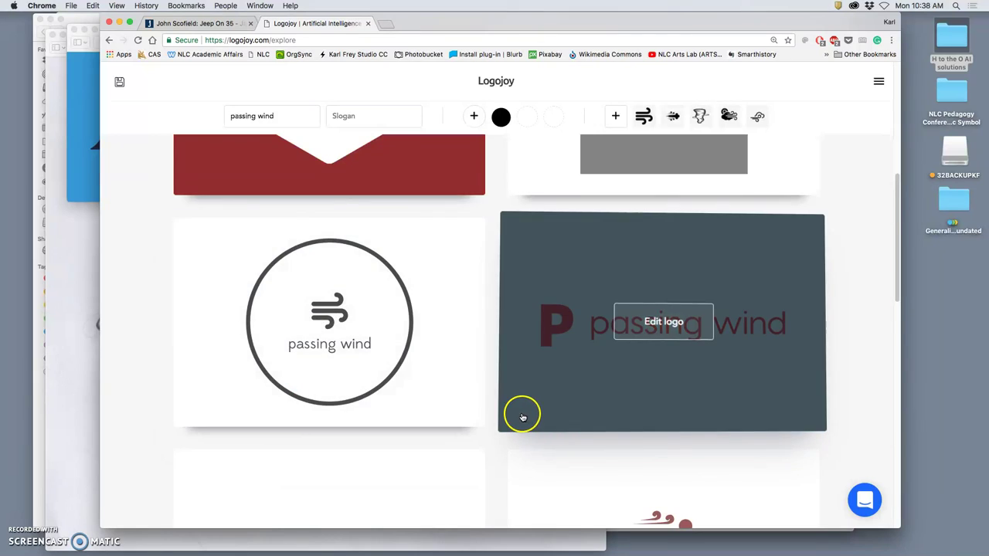
{"action": "scroll", "coordinate": [524, 415], "scroll_direction": "down", "scroll_amount": 3}
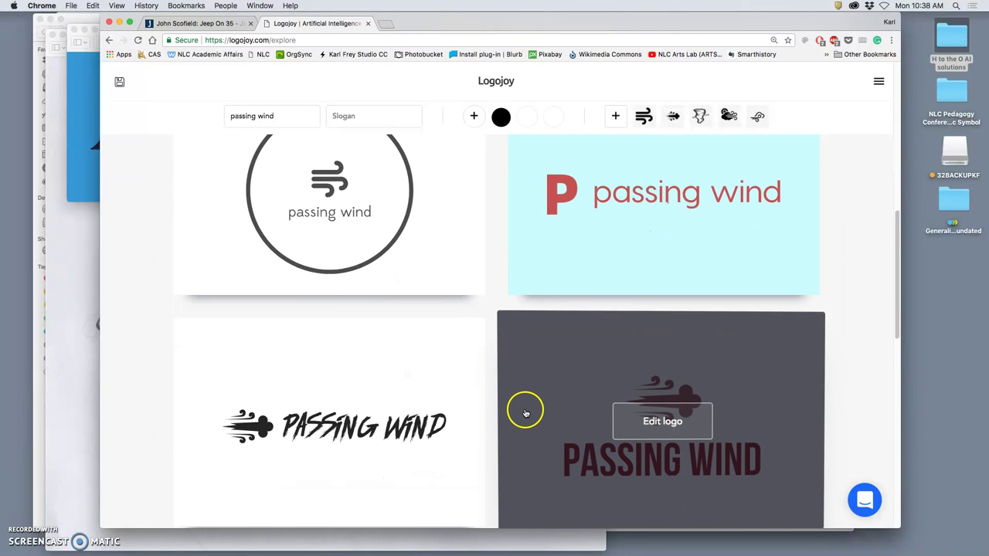
{"action": "scroll", "coordinate": [525, 413], "scroll_direction": "down", "scroll_amount": 2}
- Open the brush-lettered PASSING WIND logo in the editor and select its wind-puff symbol
{"action": "mouse_move", "coordinate": [331, 360]}
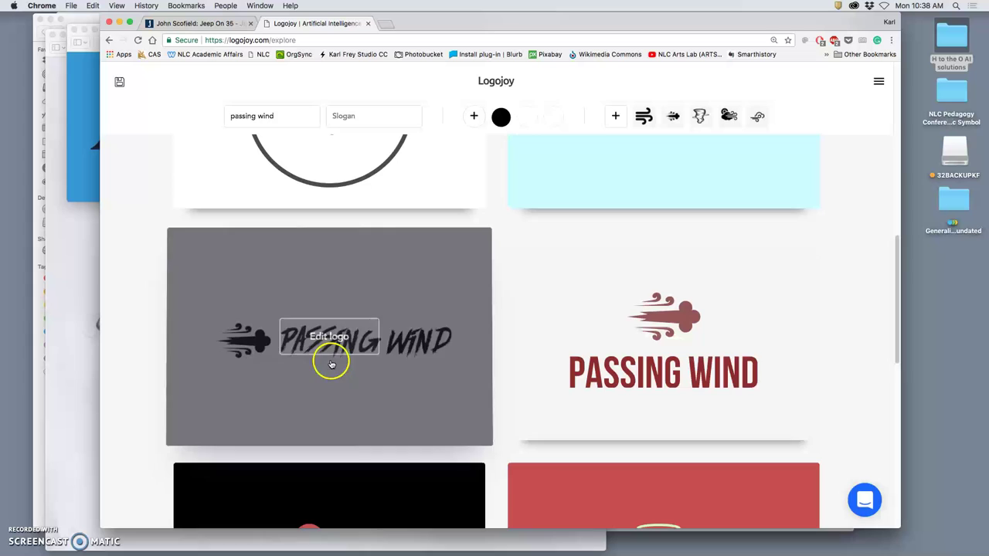
{"action": "left_click", "coordinate": [344, 344]}
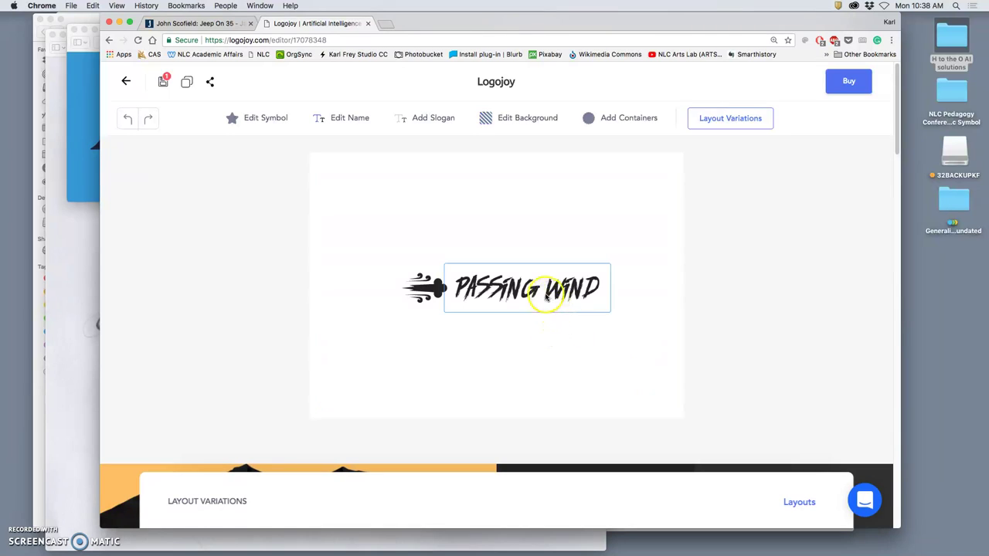
{"action": "left_click", "coordinate": [446, 301]}
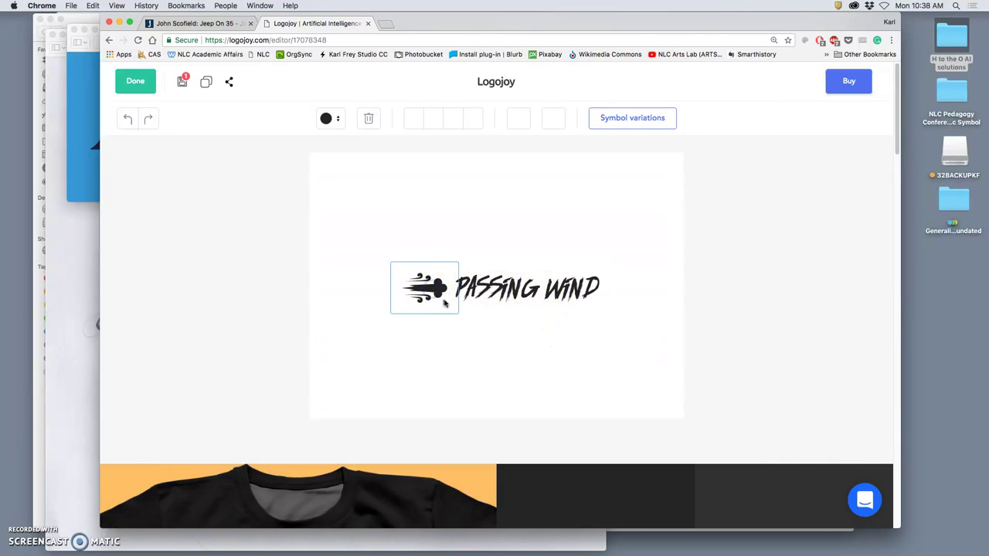
{"action": "left_click", "coordinate": [435, 243]}
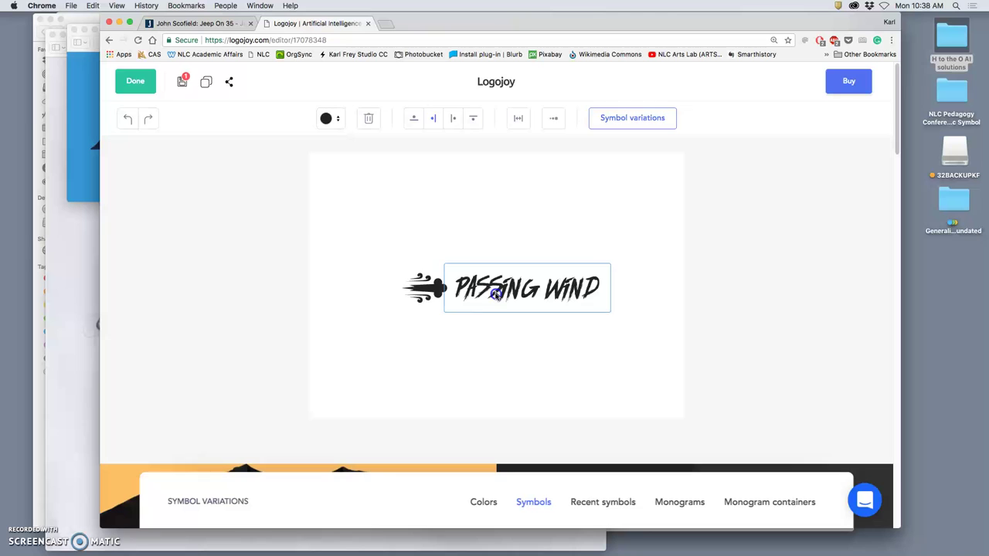
- Check the logo background and PASSING WIND name, then open the H to the O AI solutions folder
{"action": "left_click", "coordinate": [463, 341]}
{"action": "left_click", "coordinate": [485, 287]}
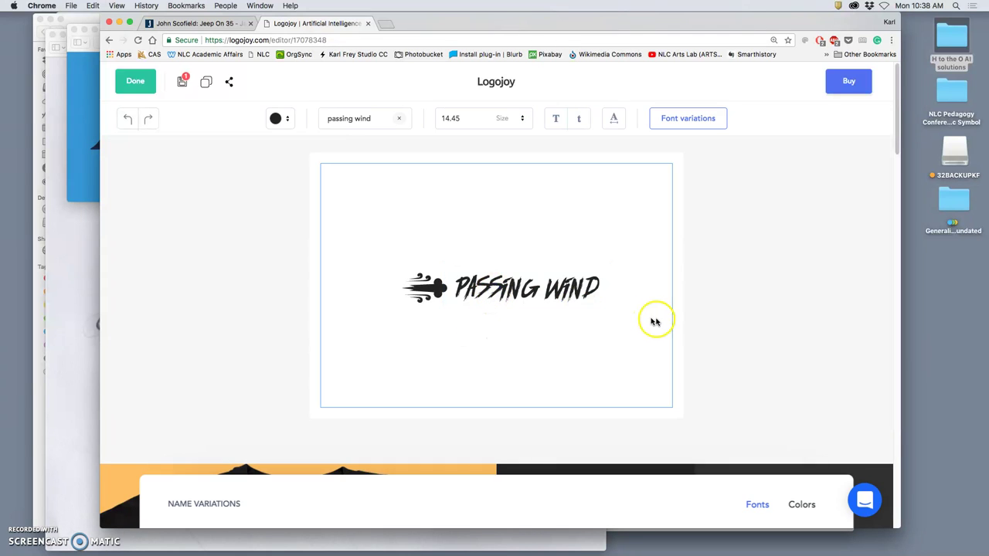
{"action": "left_click", "coordinate": [728, 320]}
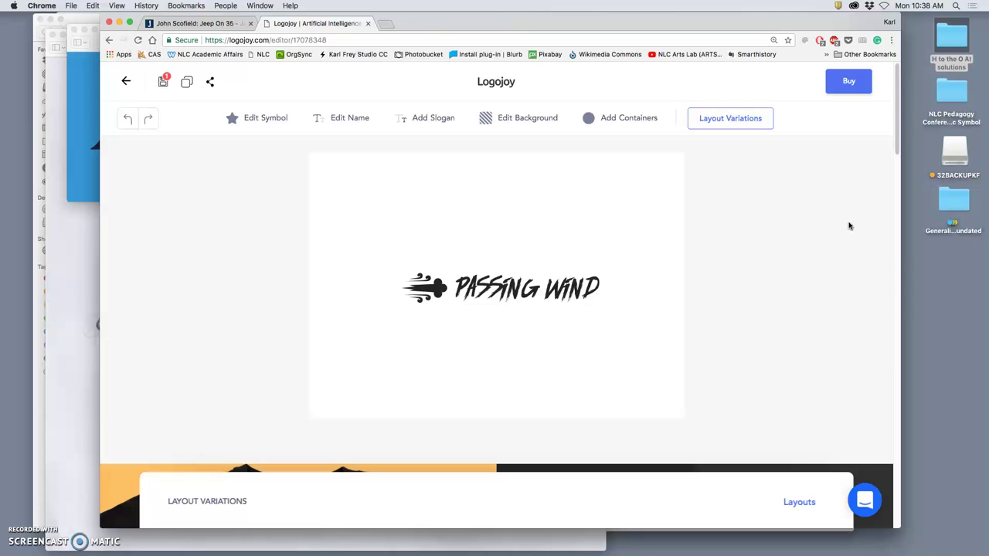
{"action": "double_click", "coordinate": [968, 60]}
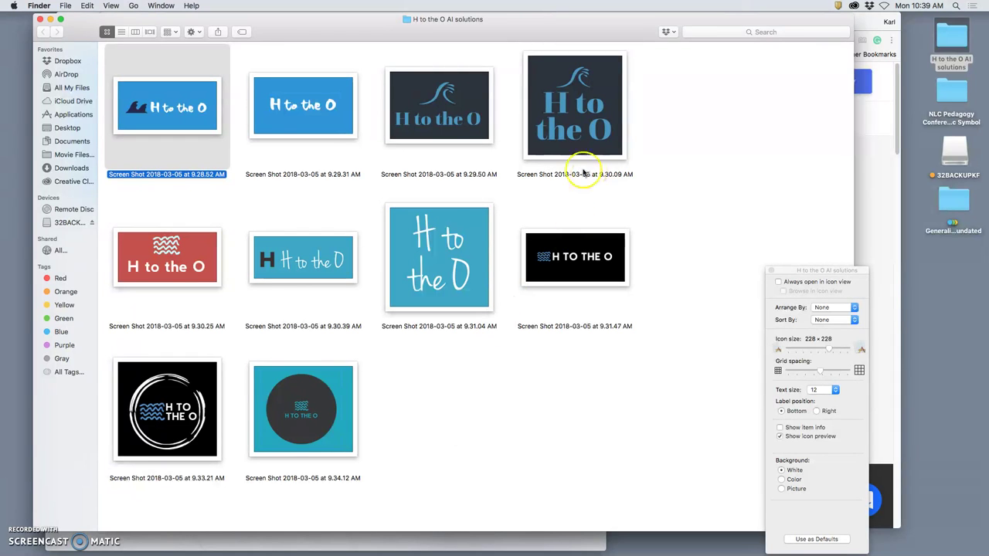
- Enlarge the folder's screenshot thumbnails to a 240 × 240 icon size
{"action": "mouse_move", "coordinate": [831, 352]}
{"action": "left_mouse_down"}
{"action": "mouse_move", "coordinate": [802, 350]}
{"action": "mouse_move", "coordinate": [869, 349]}
{"action": "mouse_move", "coordinate": [831, 350]}
{"action": "left_mouse_up"}
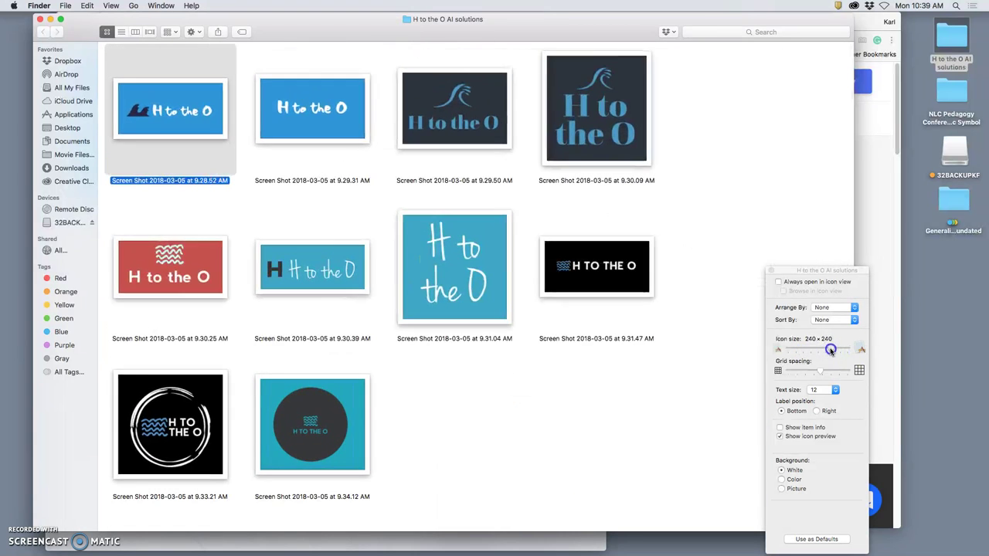
- In a new browser tab, search Google Images for 'wind gust' and show the image Type filter choices
{"action": "left_click", "coordinate": [49, 19]}
{"action": "left_click", "coordinate": [389, 25]}
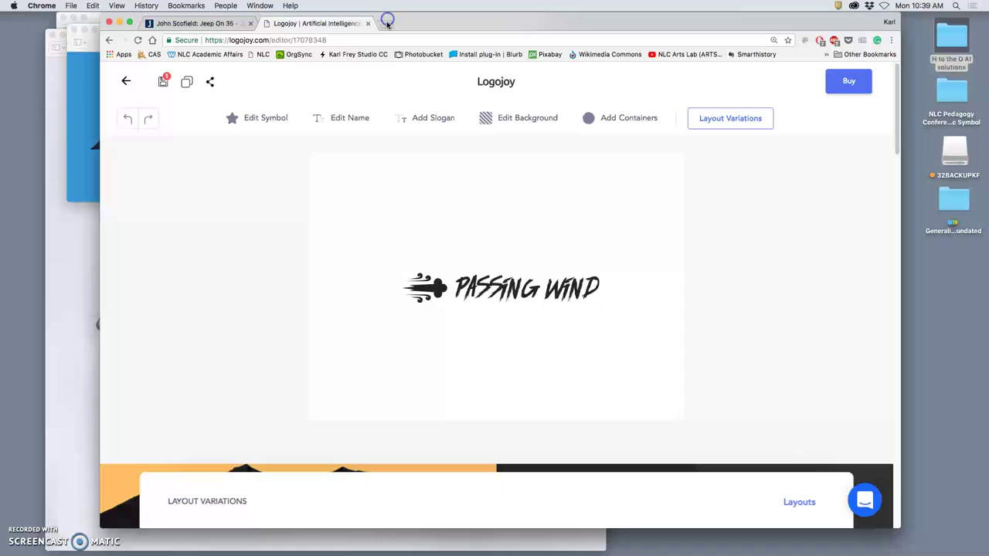
{"action": "left_click", "coordinate": [386, 23]}
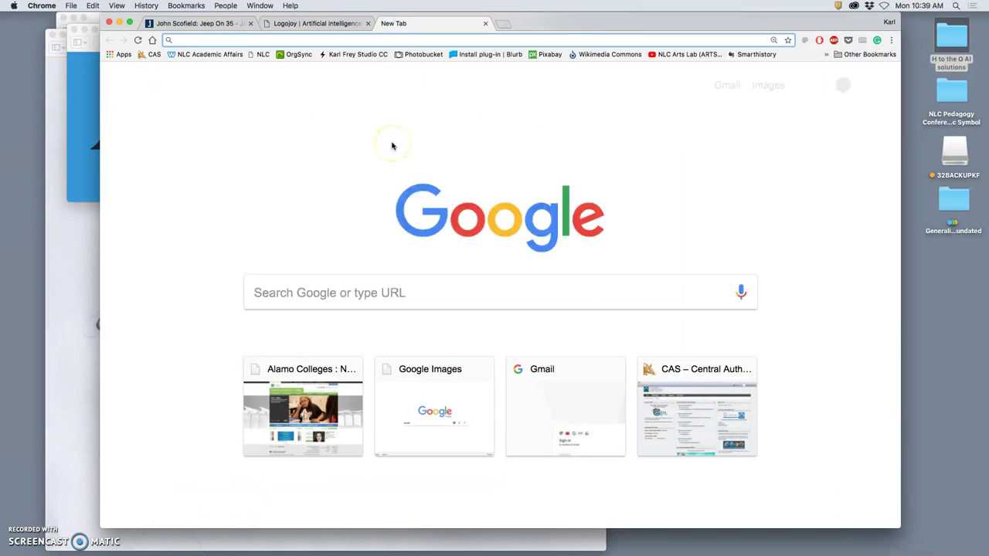
{"action": "type", "text": "wind gust"}
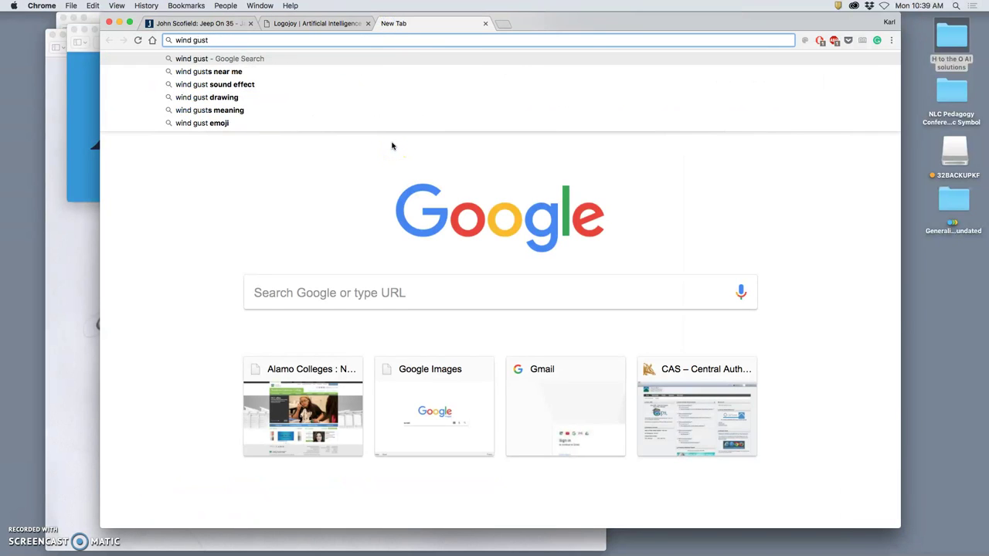
{"action": "key", "text": "Return"}
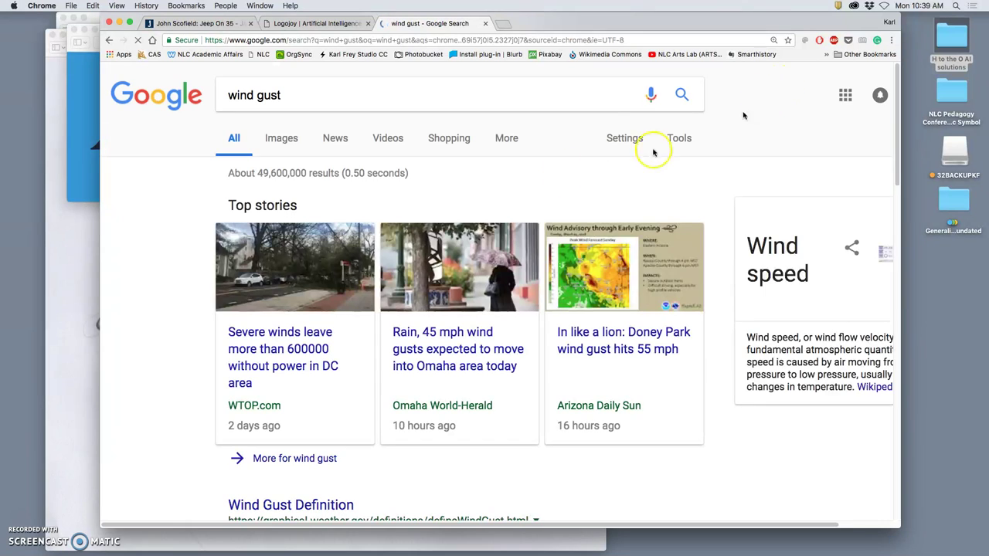
{"action": "left_click", "coordinate": [281, 143]}
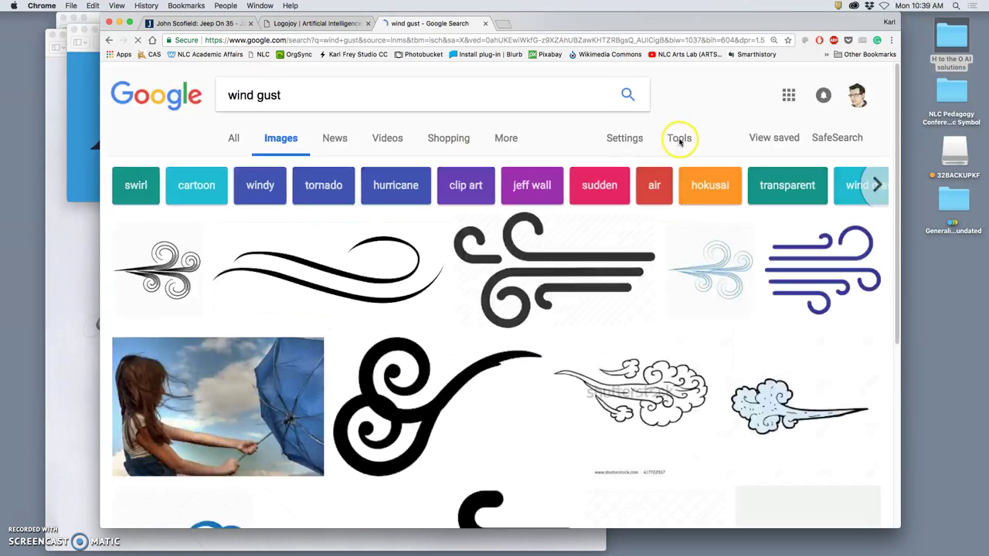
{"action": "left_click", "coordinate": [679, 137]}
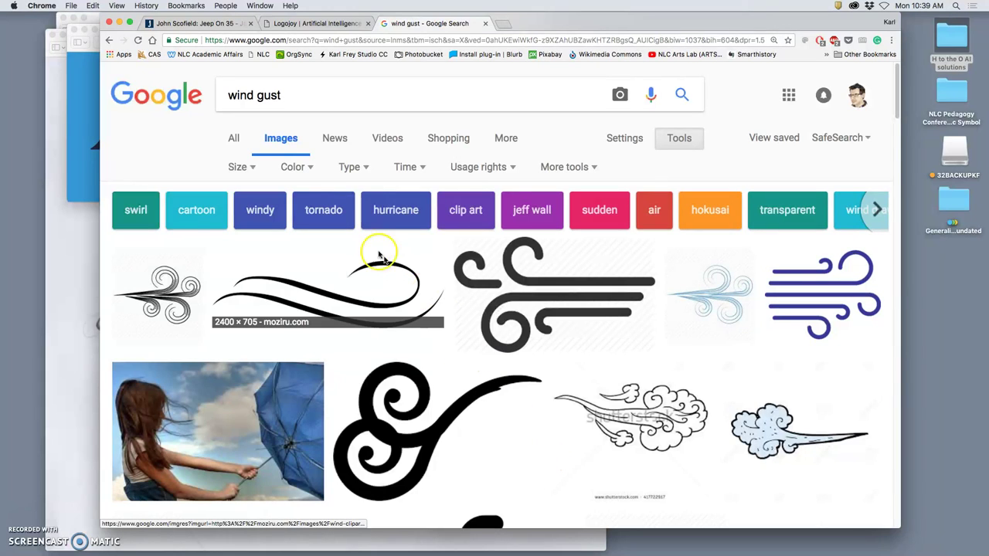
{"action": "left_click", "coordinate": [350, 169]}
- Filter the 'wind gust' images to Clip art and scroll through the wind illustrations
{"action": "left_click", "coordinate": [375, 258]}
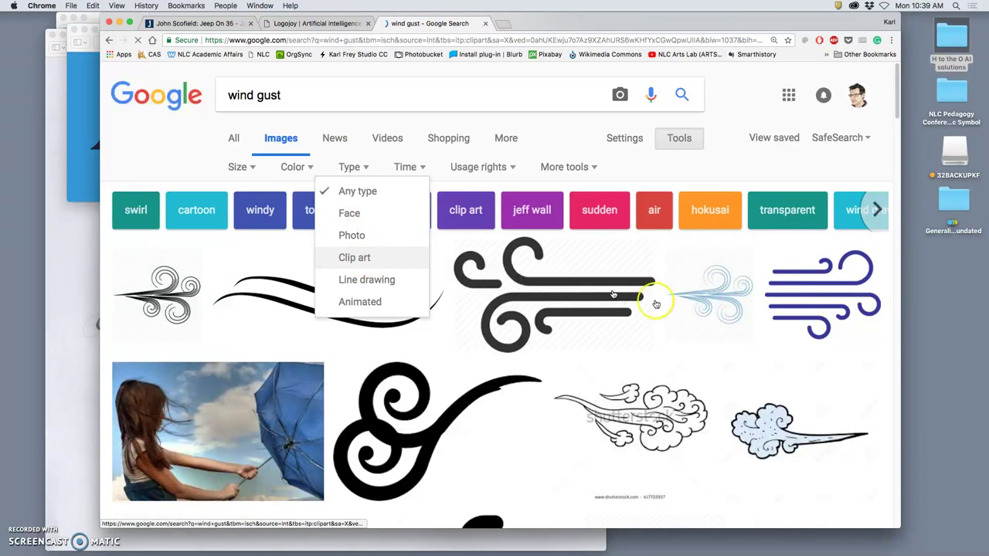
{"action": "scroll", "coordinate": [680, 420], "scroll_direction": "down", "scroll_amount": 5}
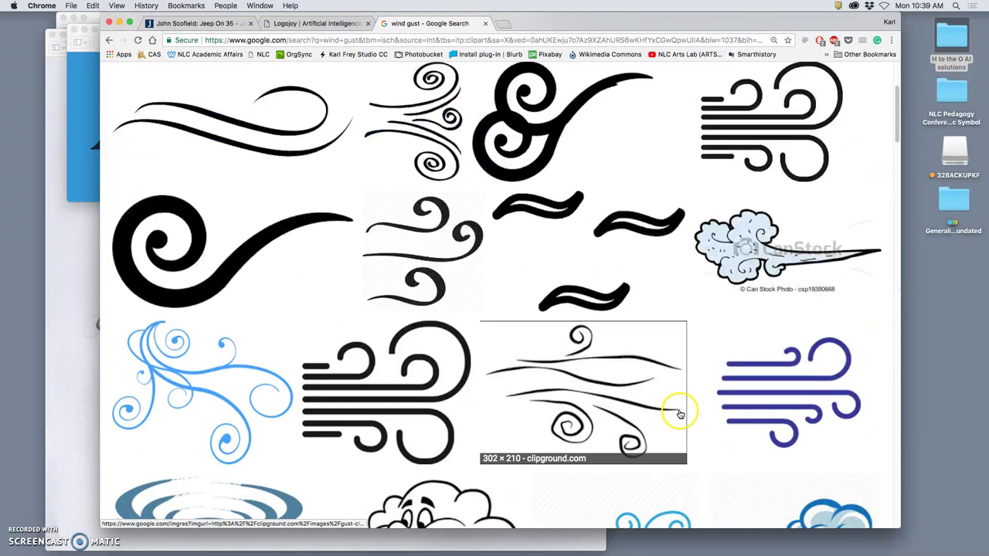
{"action": "scroll", "coordinate": [680, 415], "scroll_direction": "down", "scroll_amount": 2}
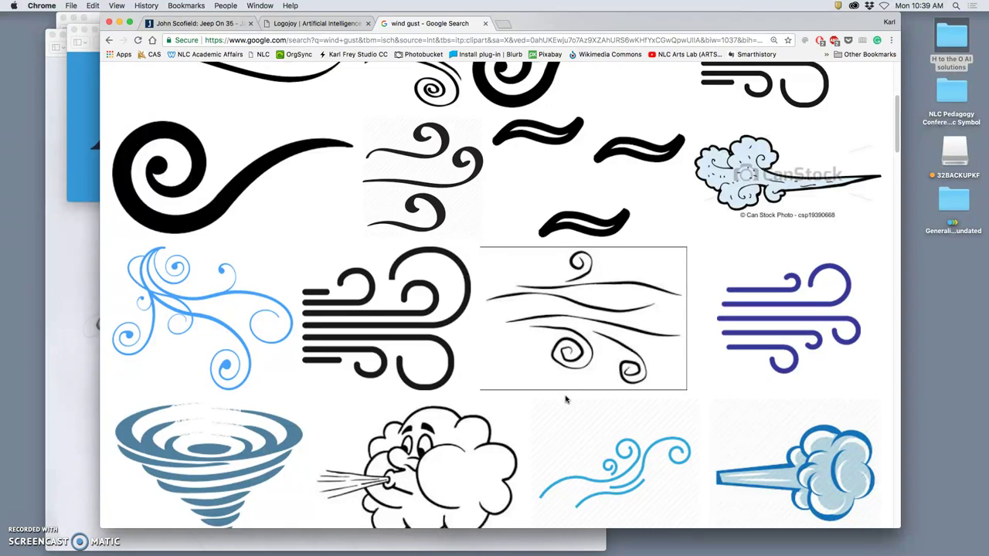
{"action": "scroll", "coordinate": [561, 390], "scroll_direction": "up", "scroll_amount": 4}
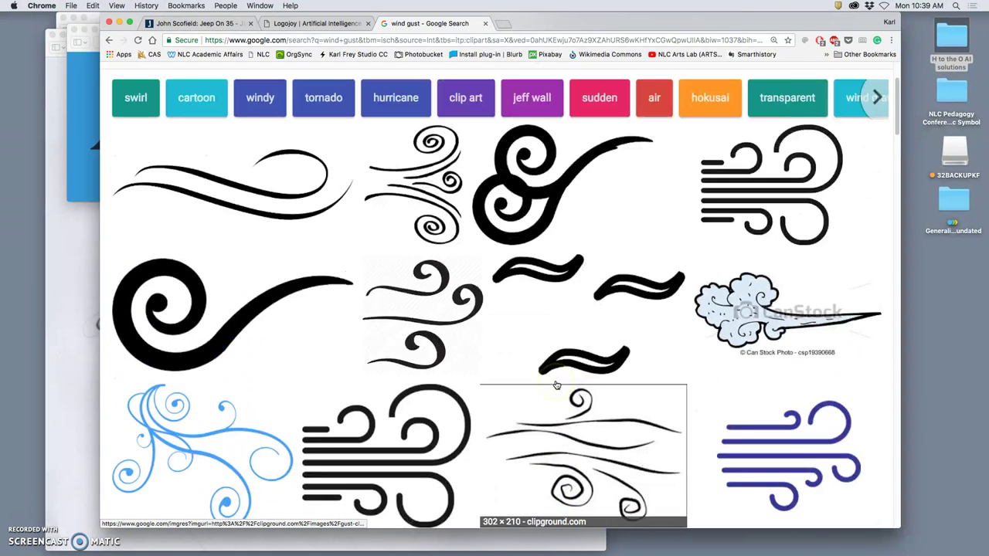
{"action": "scroll", "coordinate": [552, 381], "scroll_direction": "down", "scroll_amount": 10}
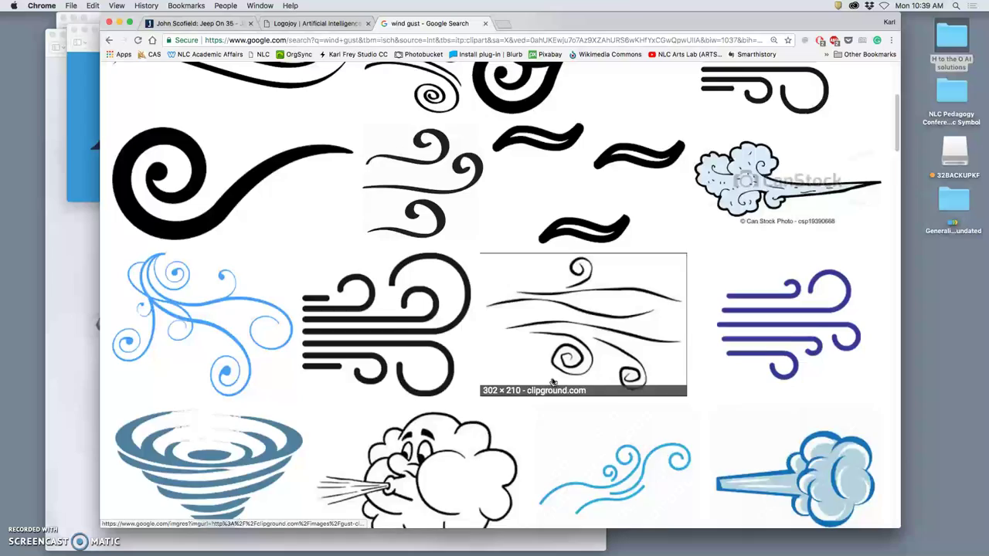
{"action": "scroll", "coordinate": [553, 383], "scroll_direction": "down", "scroll_amount": 9}
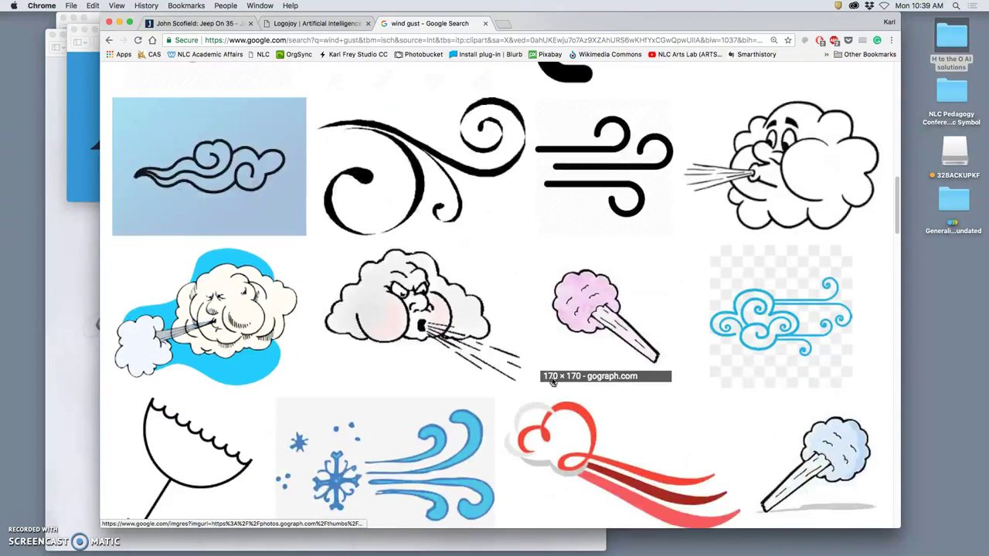
{"action": "scroll", "coordinate": [552, 383], "scroll_direction": "down", "scroll_amount": 3}
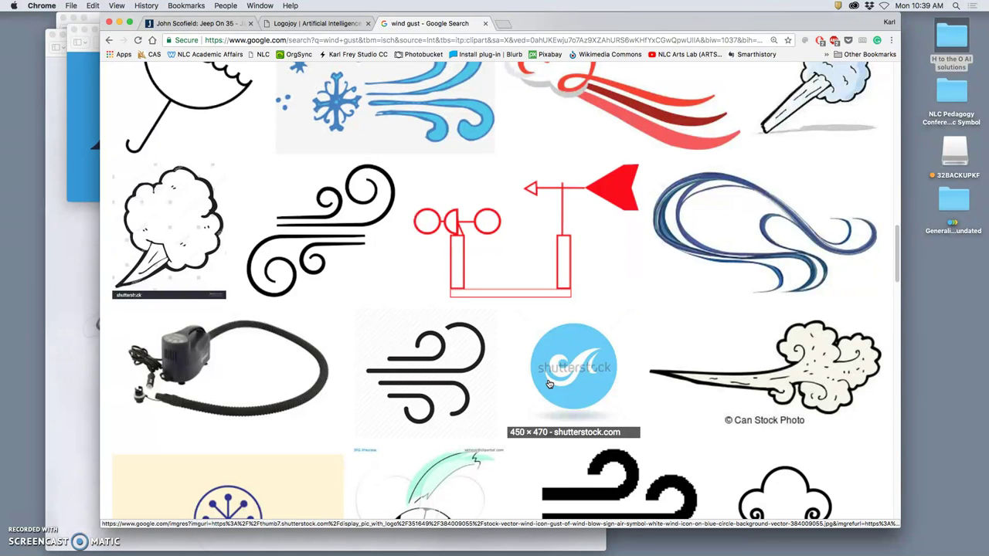
{"action": "scroll", "coordinate": [548, 384], "scroll_direction": "down", "scroll_amount": 10}
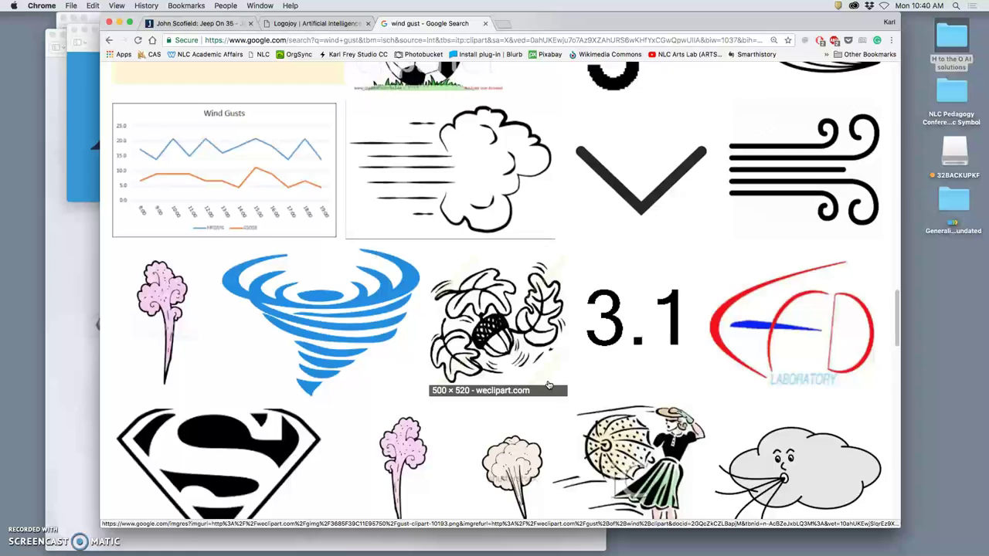
{"action": "scroll", "coordinate": [548, 384], "scroll_direction": "down", "scroll_amount": 7}
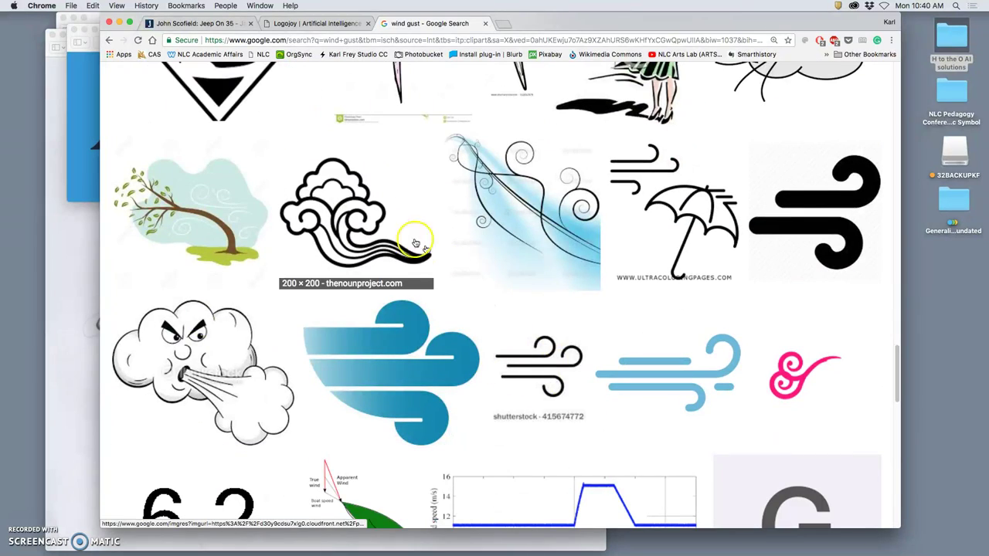
{"action": "scroll", "coordinate": [577, 321], "scroll_direction": "down", "scroll_amount": 8}
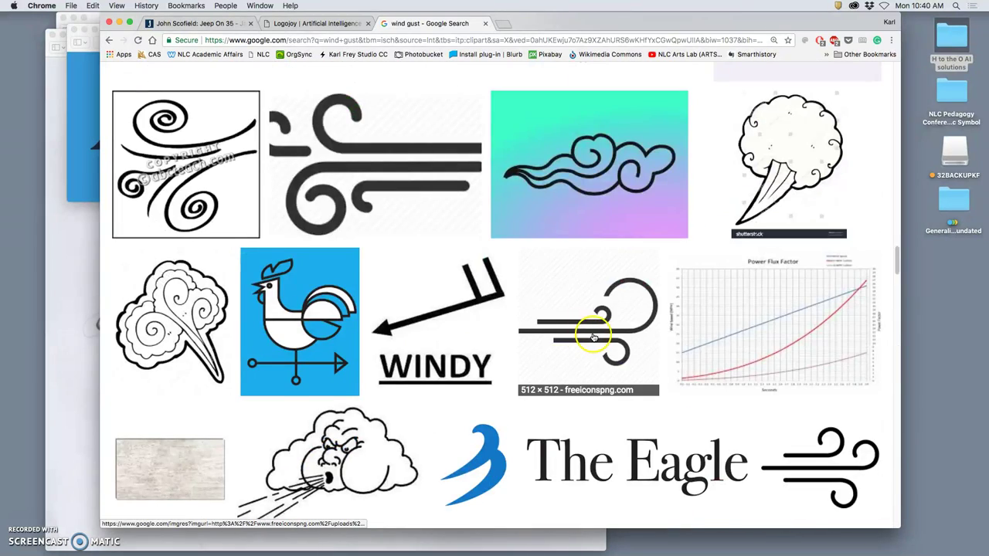
{"action": "scroll", "coordinate": [585, 336], "scroll_direction": "down", "scroll_amount": 4}
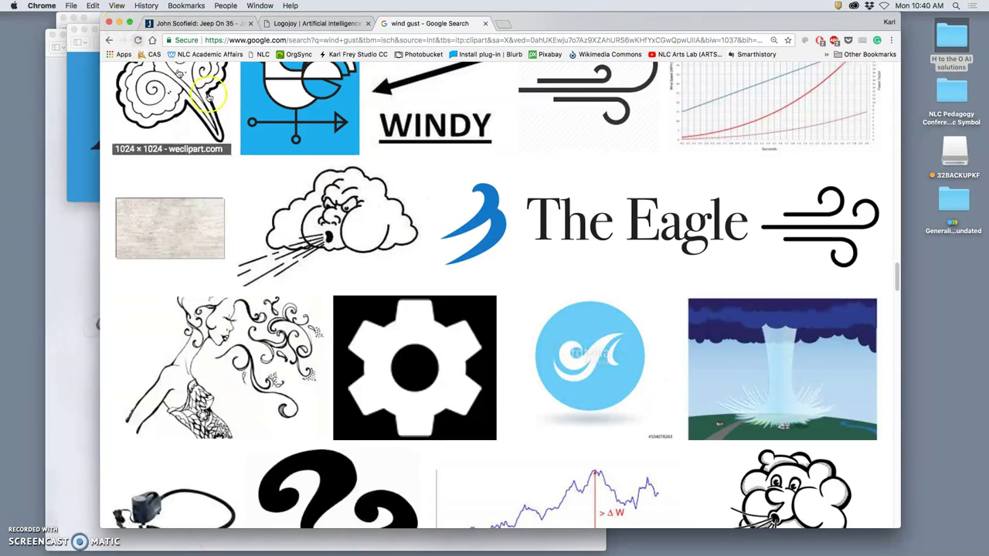
{"action": "scroll", "coordinate": [421, 274], "scroll_direction": "up", "scroll_amount": 15}
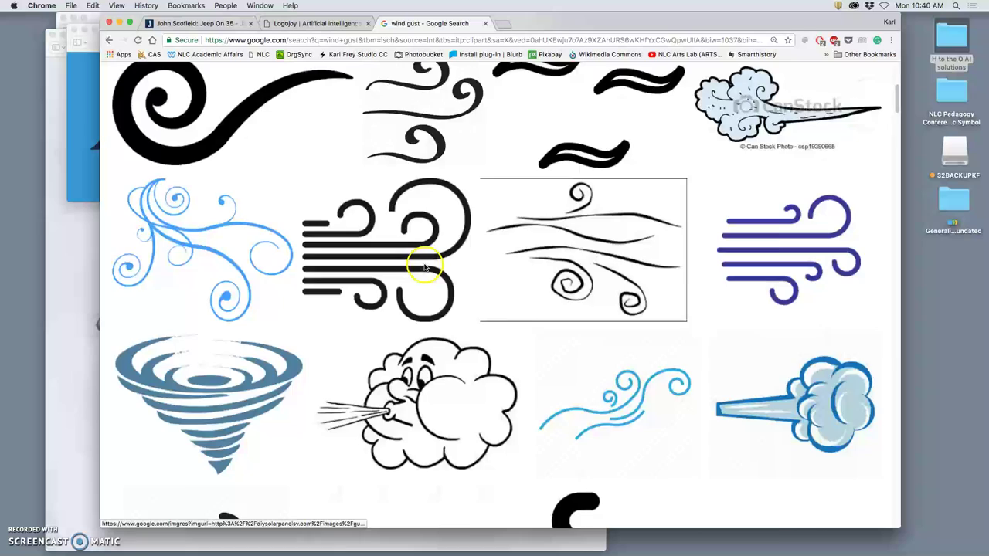
- Run a 'wind logo' clip-art search, browse the results, and select the query to replace it
{"action": "left_click", "coordinate": [287, 95]}
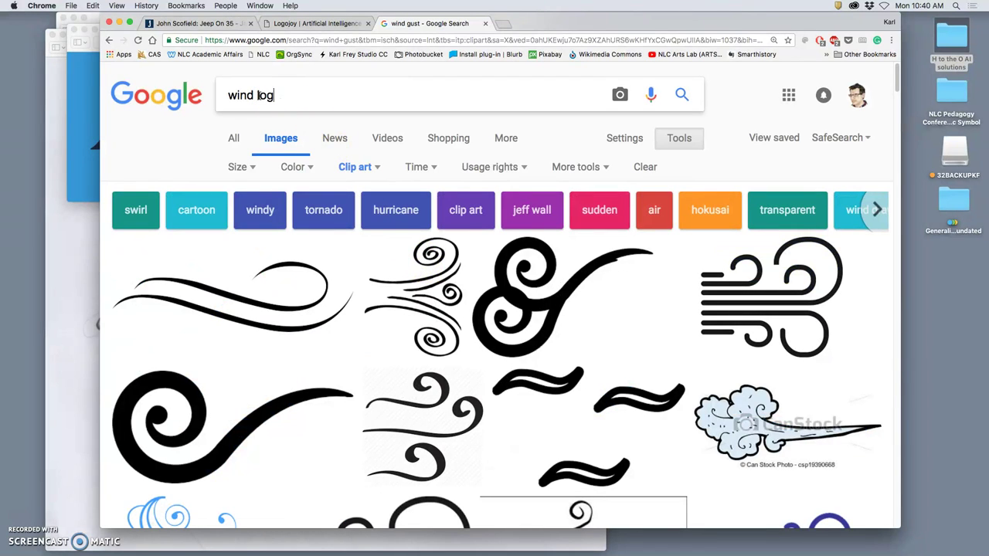
{"action": "key", "text": "Return"}
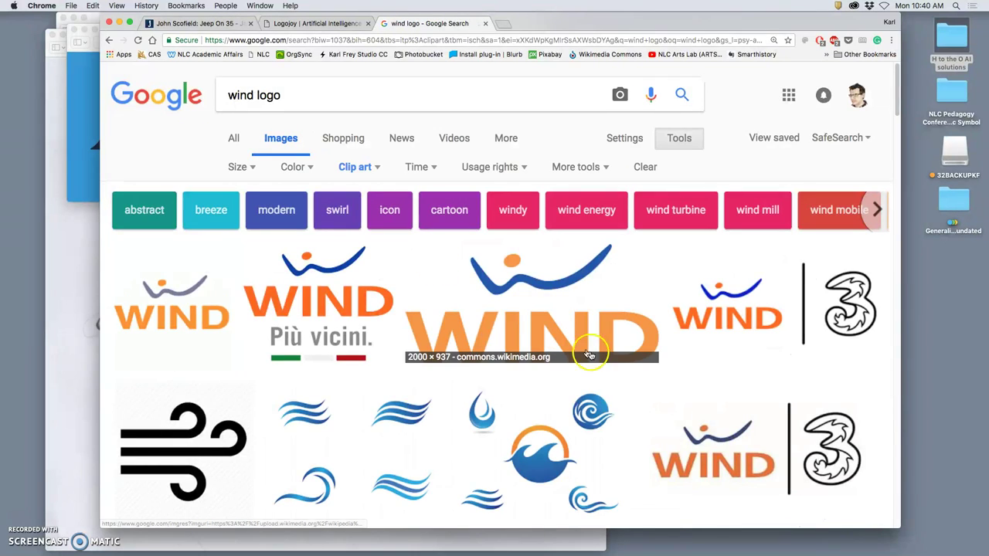
{"action": "scroll", "coordinate": [612, 372], "scroll_direction": "down", "scroll_amount": 3}
{"action": "scroll", "coordinate": [612, 372], "scroll_direction": "down", "scroll_amount": 4}
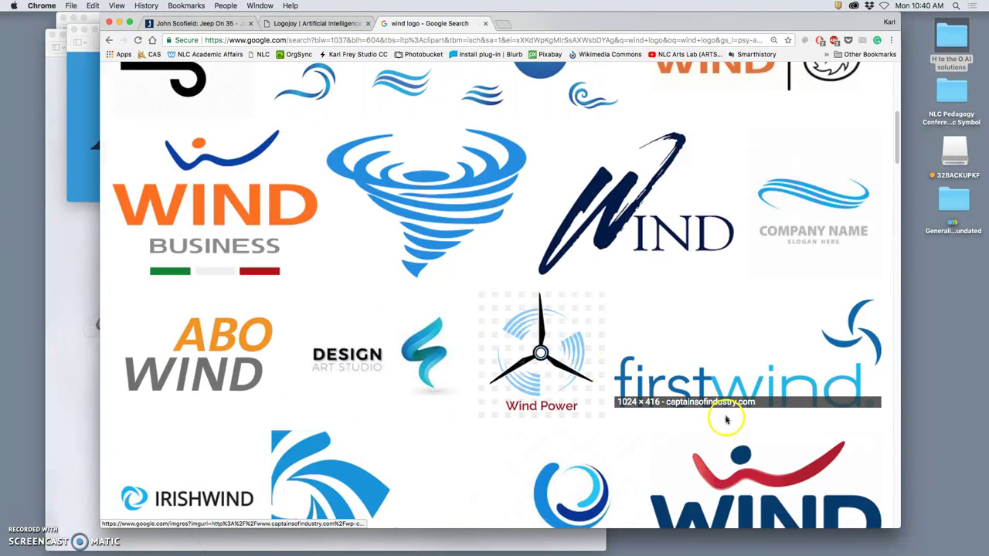
{"action": "scroll", "coordinate": [711, 415], "scroll_direction": "down", "scroll_amount": 5}
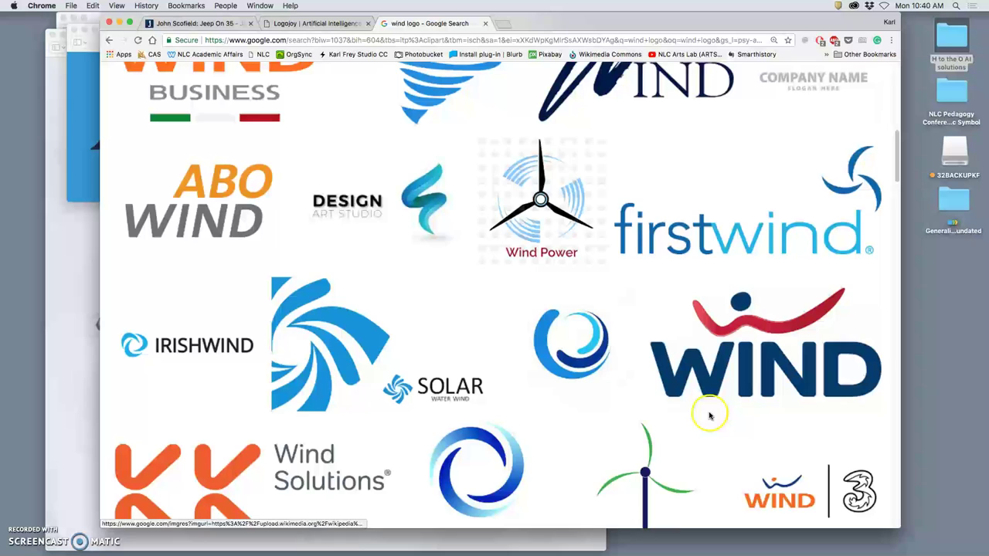
{"action": "scroll", "coordinate": [710, 417], "scroll_direction": "down", "scroll_amount": 1}
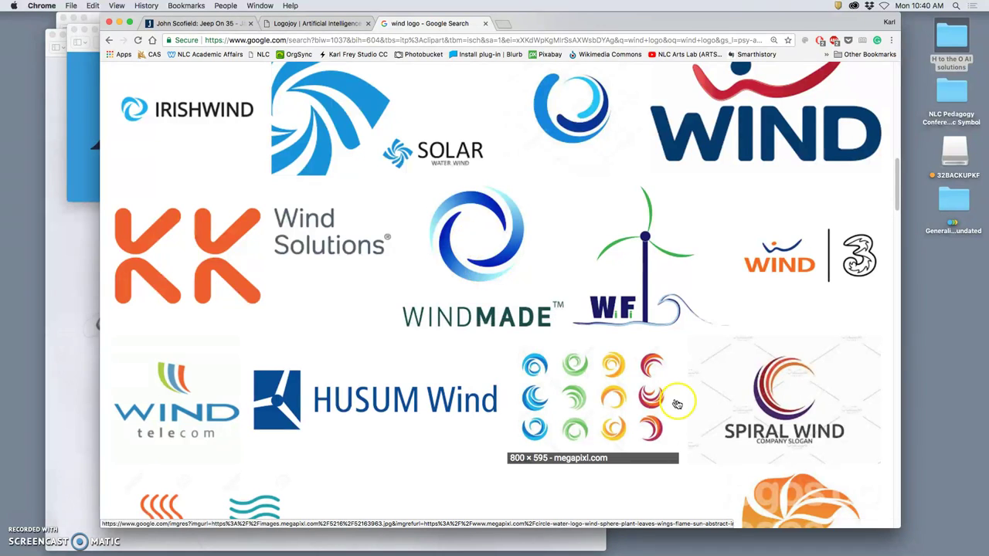
{"action": "scroll", "coordinate": [623, 384], "scroll_direction": "up", "scroll_amount": 15}
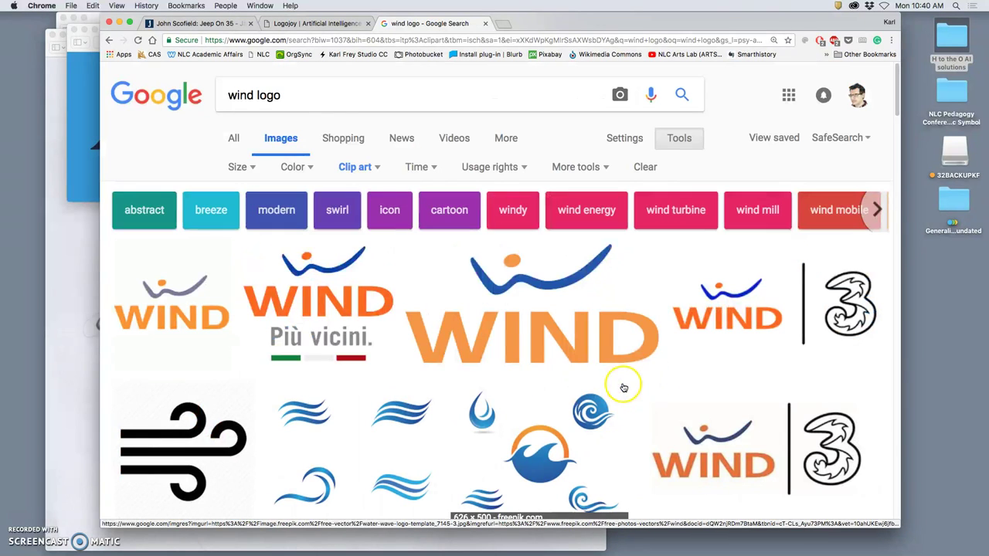
{"action": "left_click_drag", "start_coordinate": [315, 88], "coordinate": [174, 95]}
- Replace the query with 'target logo' and run the clip-art search
{"action": "type", "text": "target log"}
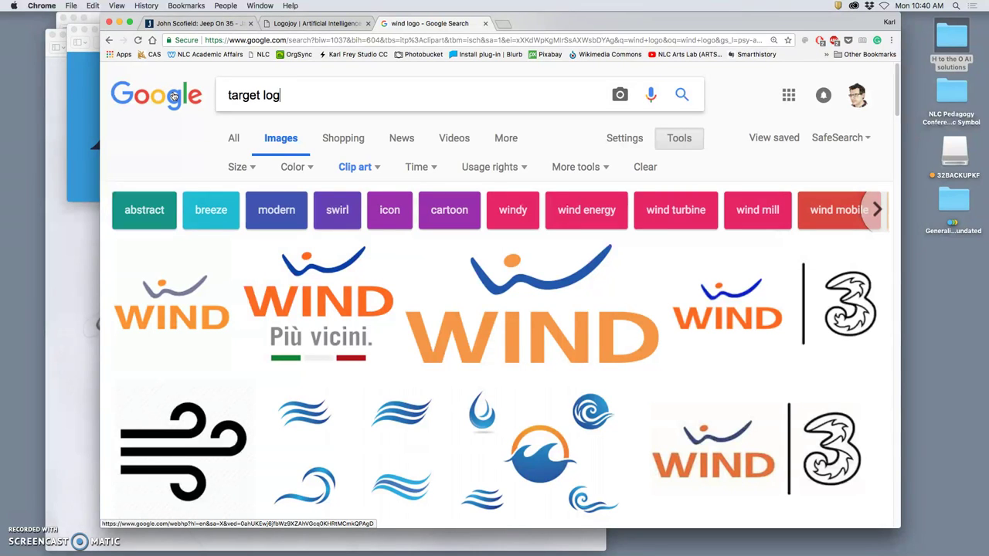
{"action": "type", "text": "o"}
{"action": "key", "text": "Return"}
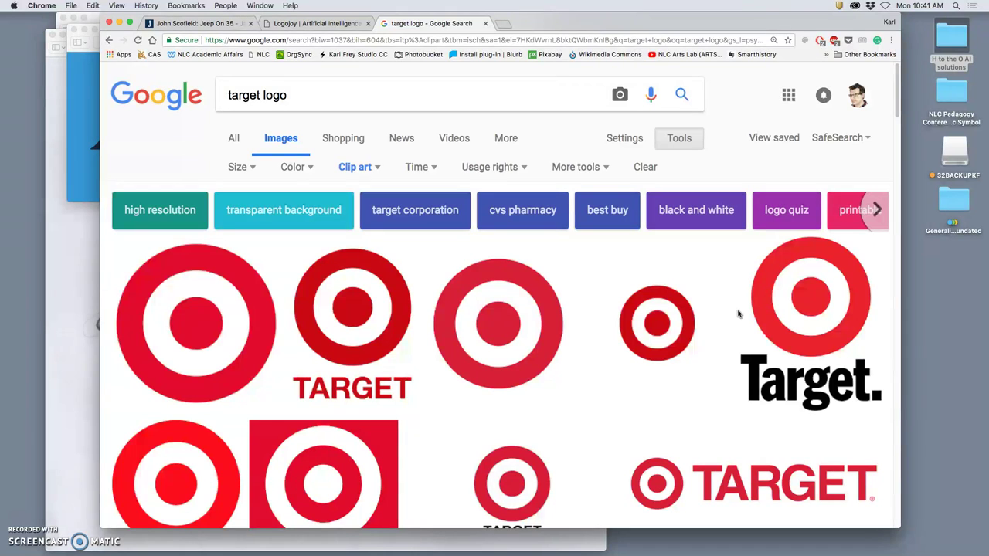
{"action": "scroll", "coordinate": [719, 320], "scroll_direction": "down", "scroll_amount": 3}
{"action": "scroll", "coordinate": [719, 320], "scroll_direction": "up", "scroll_amount": 3}
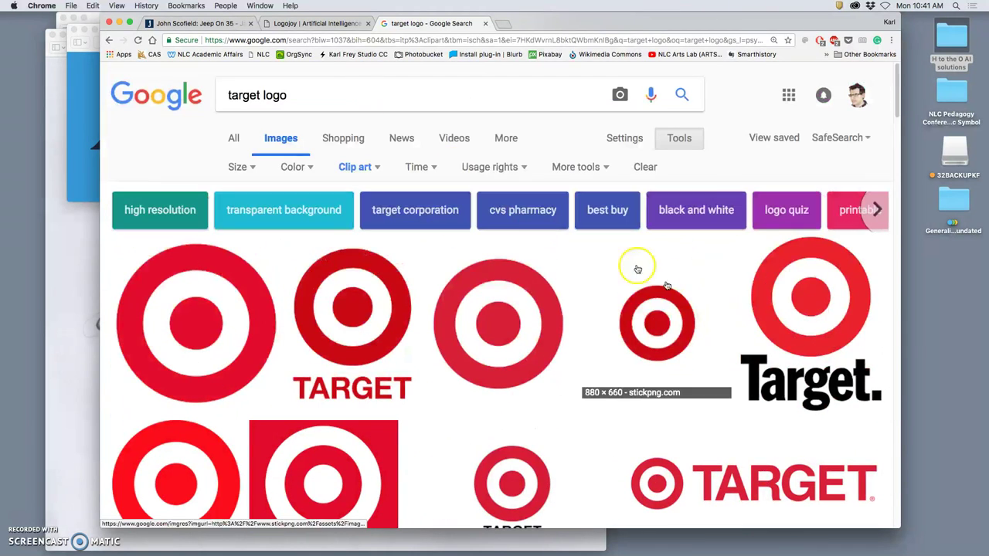
- Change the query to 'dynamic logo' and scroll through the clip-art results
{"action": "left_click", "coordinate": [288, 94]}
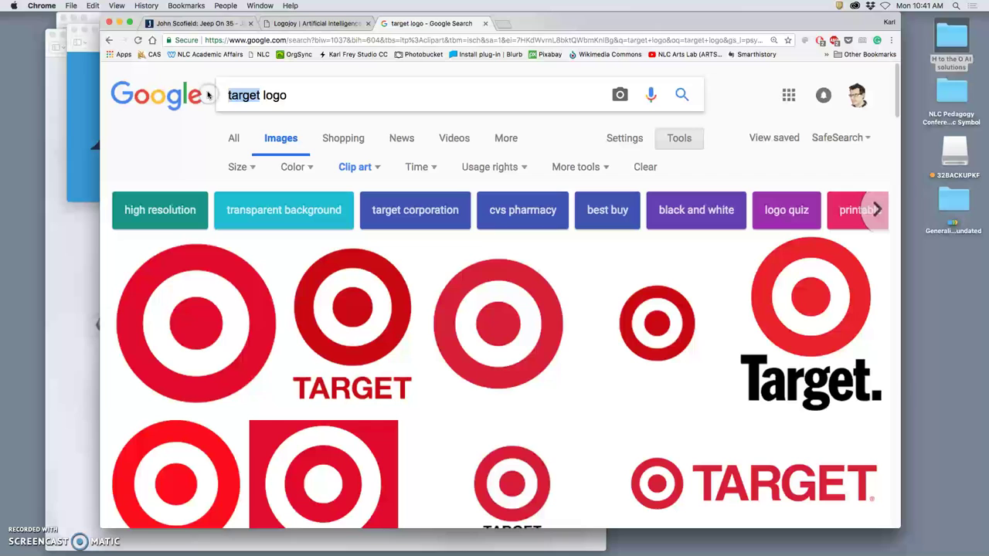
{"action": "type", "text": "dynamic"}
{"action": "key", "text": "Return"}
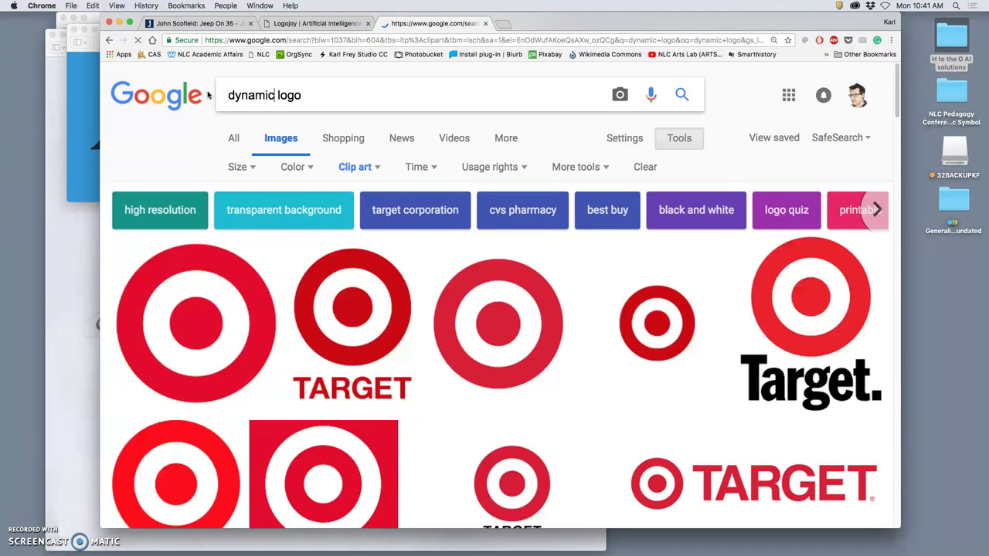
{"action": "scroll", "coordinate": [479, 458], "scroll_direction": "down", "scroll_amount": 3}
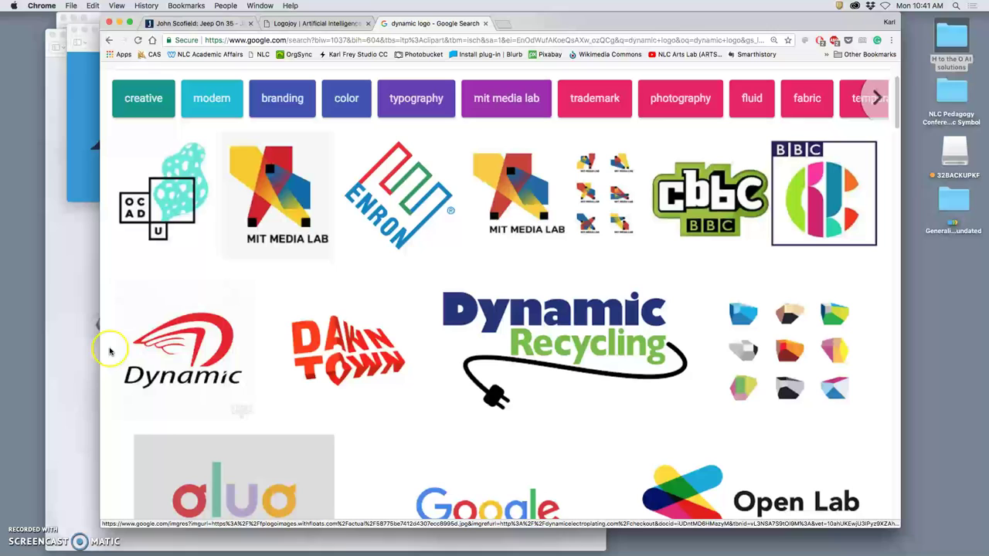
{"action": "left_click", "coordinate": [236, 343]}
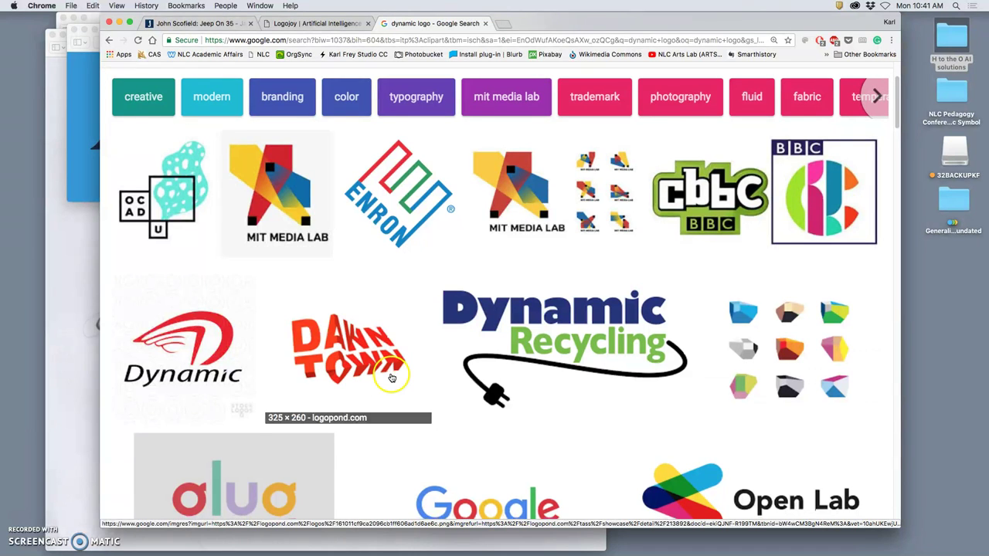
{"action": "scroll", "coordinate": [479, 371], "scroll_direction": "down", "scroll_amount": 1}
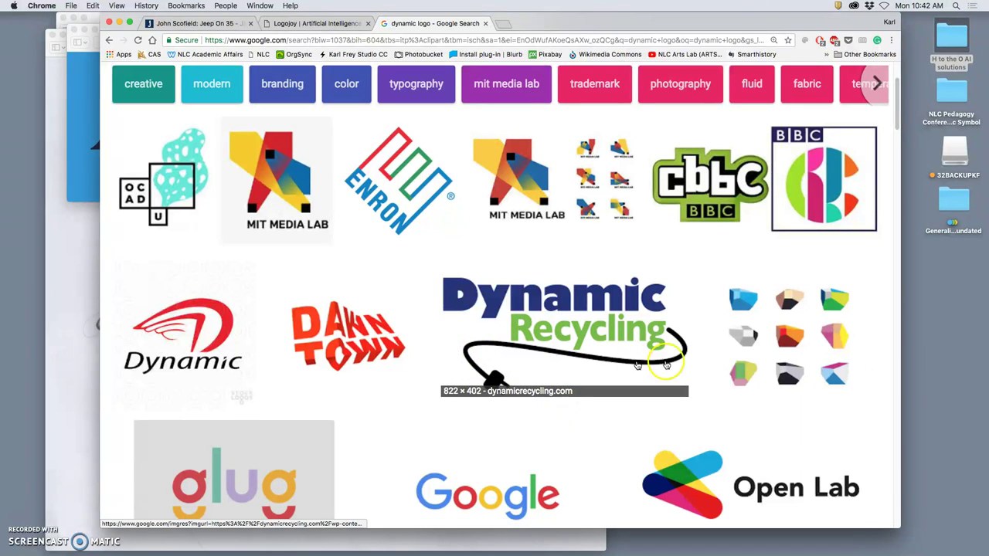
{"action": "scroll", "coordinate": [613, 374], "scroll_direction": "down", "scroll_amount": 5}
{"action": "scroll", "coordinate": [613, 374], "scroll_direction": "down", "scroll_amount": 5}
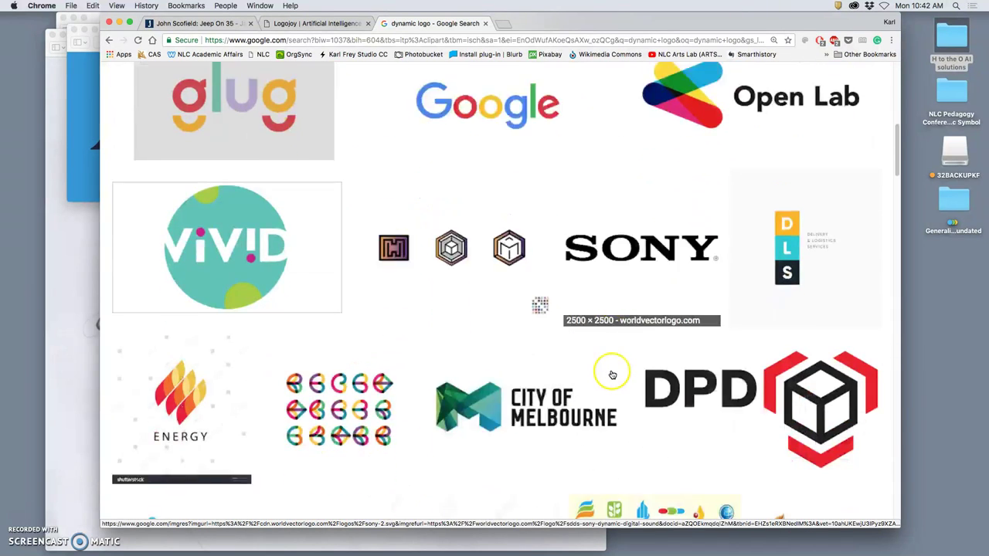
{"action": "scroll", "coordinate": [612, 374], "scroll_direction": "down", "scroll_amount": 5}
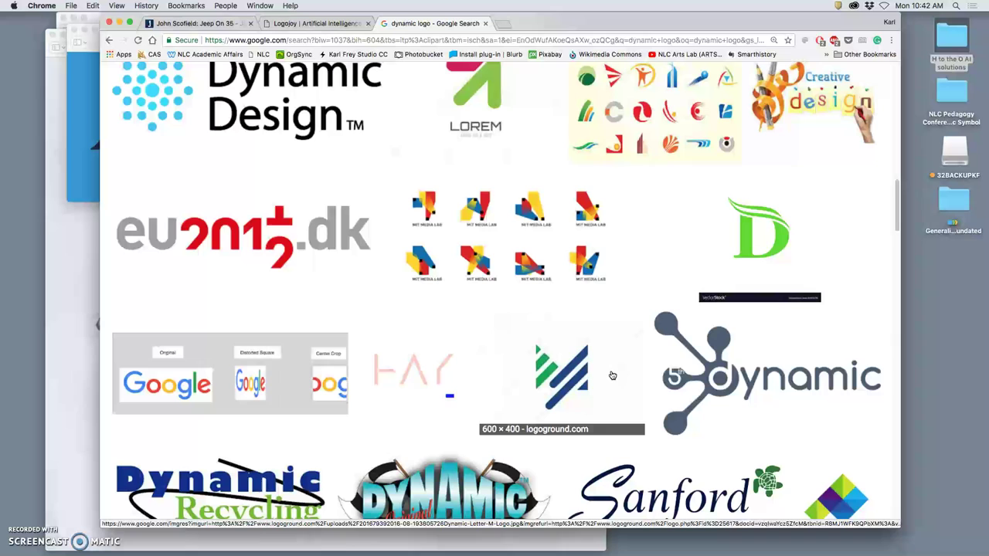
{"action": "scroll", "coordinate": [613, 376], "scroll_direction": "down", "scroll_amount": 2}
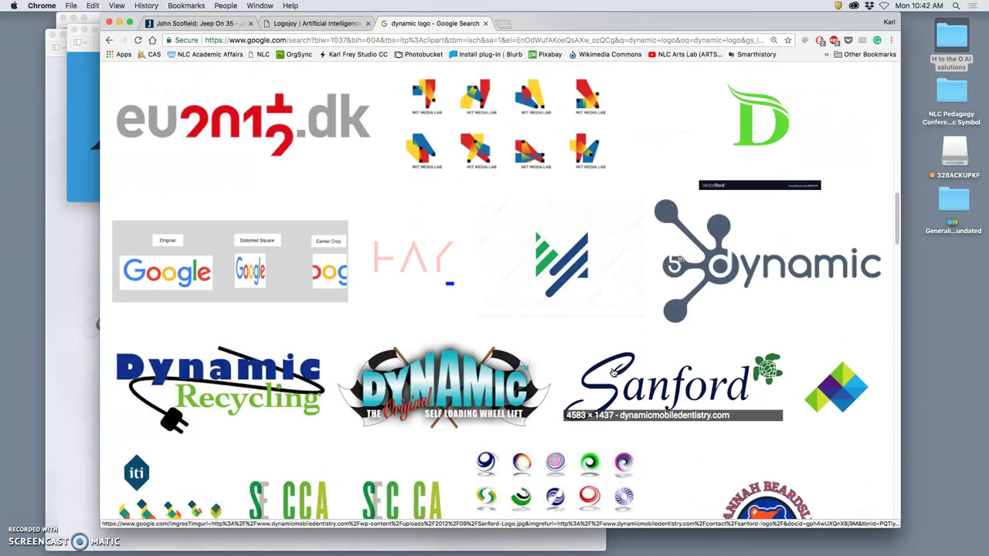
{"action": "scroll", "coordinate": [613, 374], "scroll_direction": "up", "scroll_amount": 15}
- Change the query to 'positive and negative space logo' and glance over the clip-art results
{"action": "left_click_drag", "start_coordinate": [275, 95], "coordinate": [200, 95]}
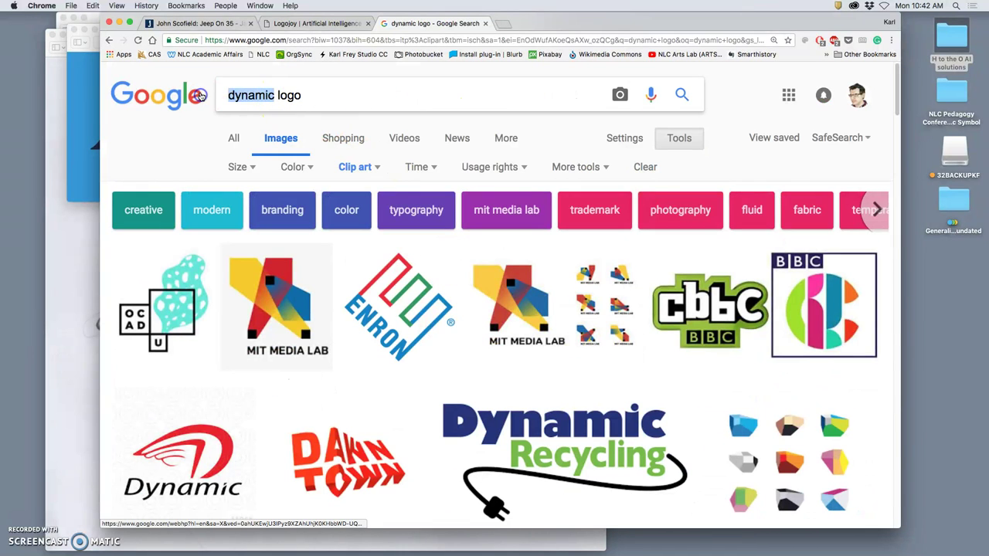
{"action": "type", "text": "positive"}
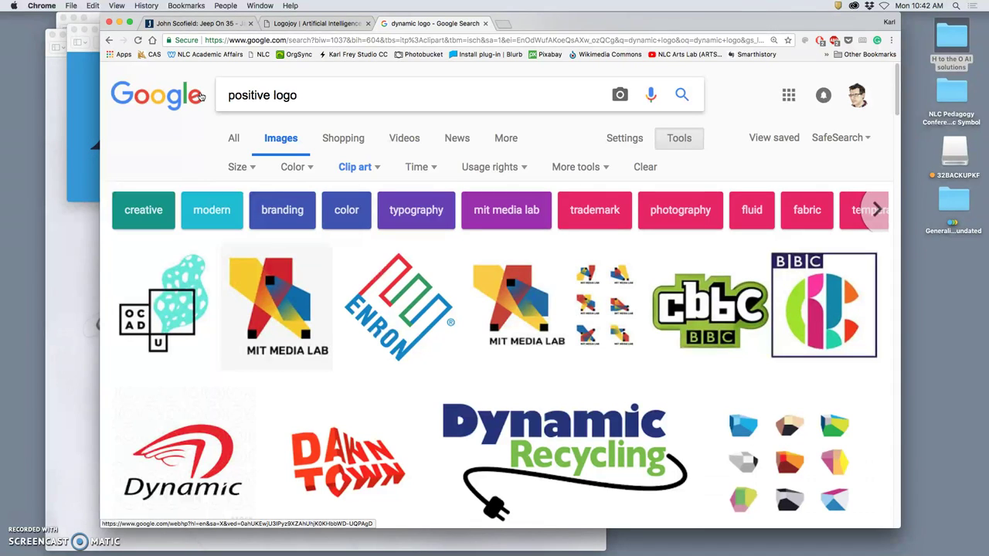
{"action": "type", "text": " and negative space"}
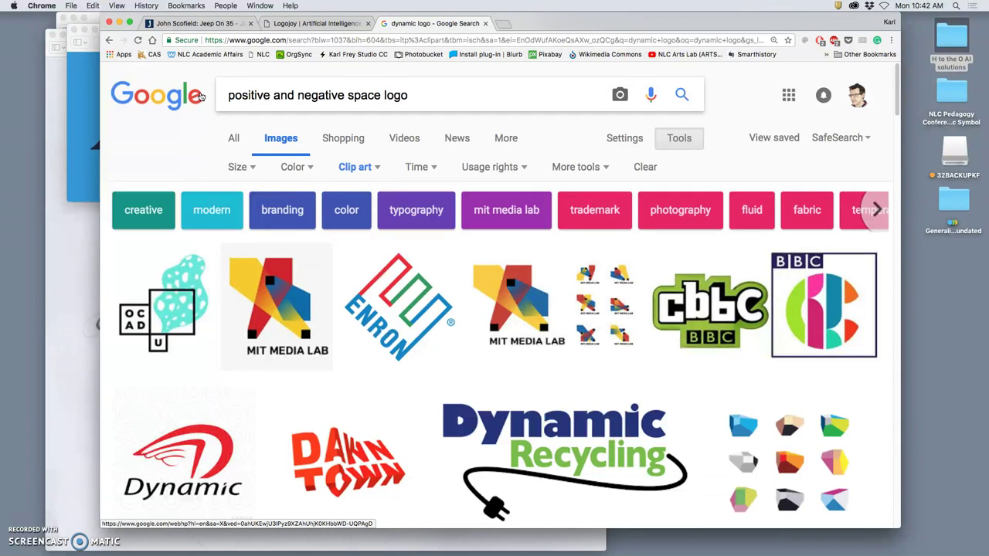
{"action": "key", "text": "Return"}
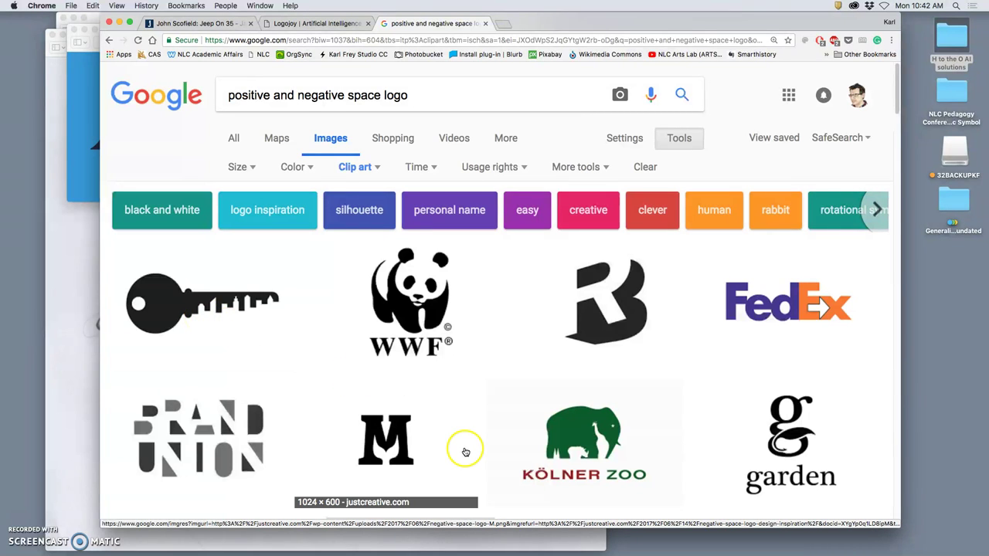
{"action": "scroll", "coordinate": [503, 442], "scroll_direction": "down", "scroll_amount": 1}
{"action": "scroll", "coordinate": [504, 442], "scroll_direction": "down", "scroll_amount": 1}
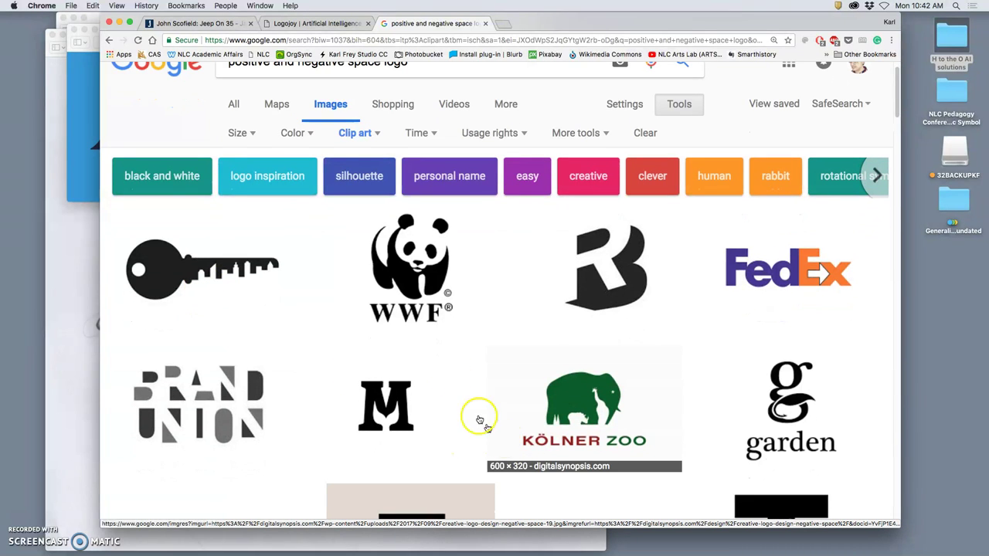
{"action": "scroll", "coordinate": [425, 249], "scroll_direction": "up", "scroll_amount": 1}
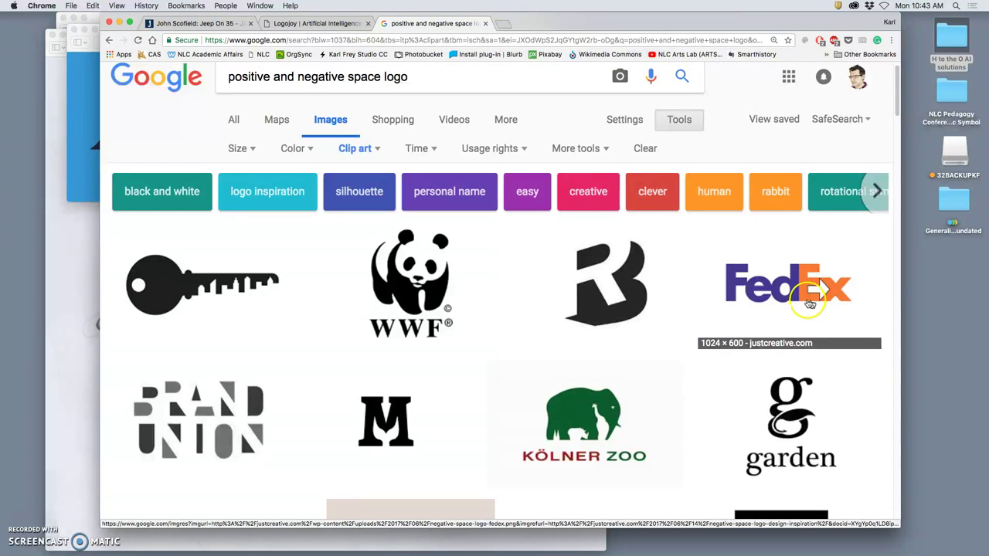
- Open the preview of the negative-space dog-and-cat logo, 'Negative Space Design: What it is, Logos and Art Use'
{"action": "scroll", "coordinate": [804, 305], "scroll_direction": "down", "scroll_amount": 3}
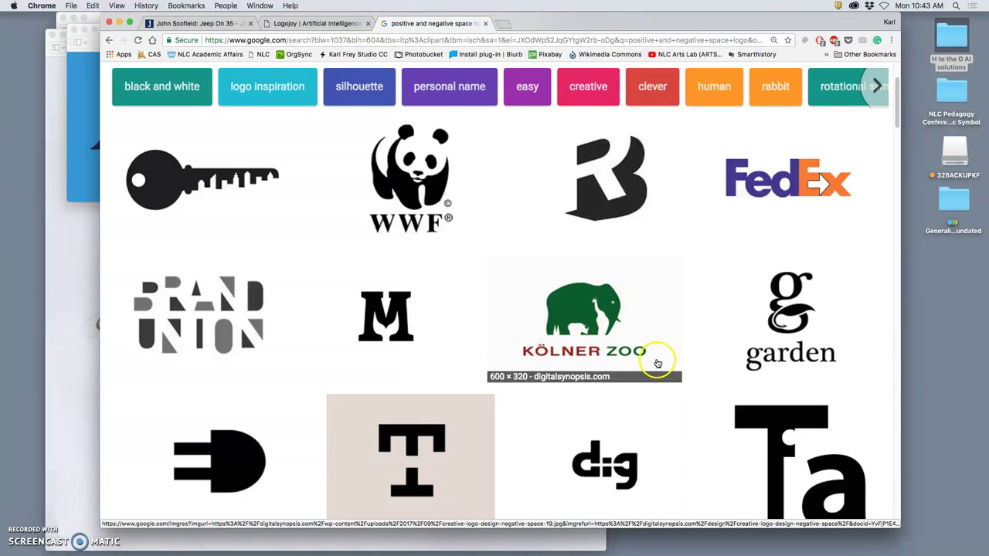
{"action": "scroll", "coordinate": [657, 353], "scroll_direction": "down", "scroll_amount": 5}
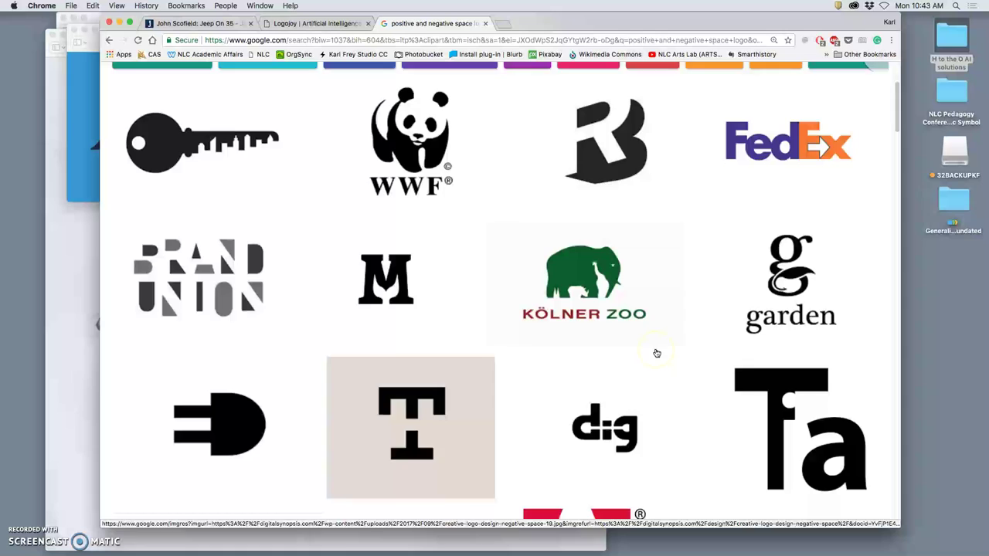
{"action": "scroll", "coordinate": [657, 353], "scroll_direction": "down", "scroll_amount": 2}
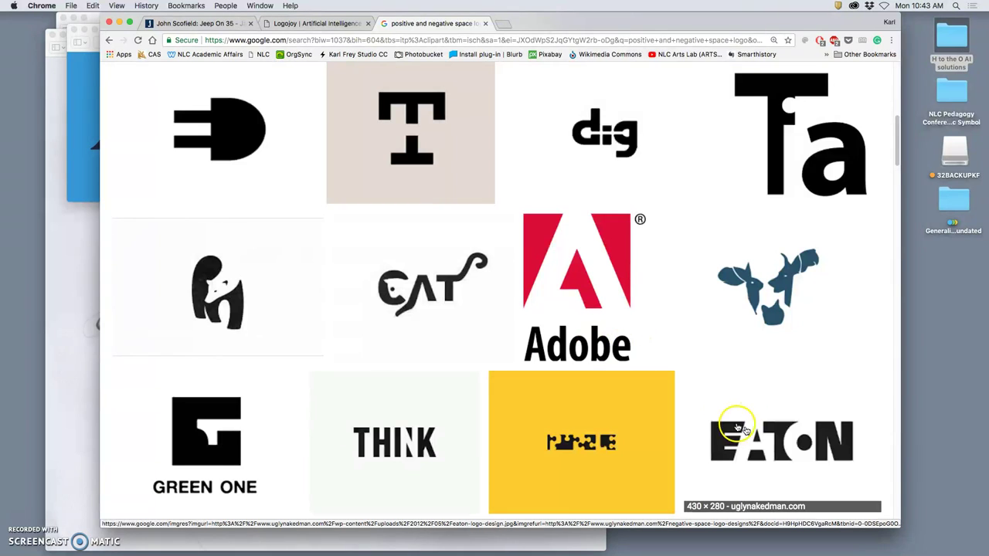
{"action": "scroll", "coordinate": [726, 417], "scroll_direction": "down", "scroll_amount": 3}
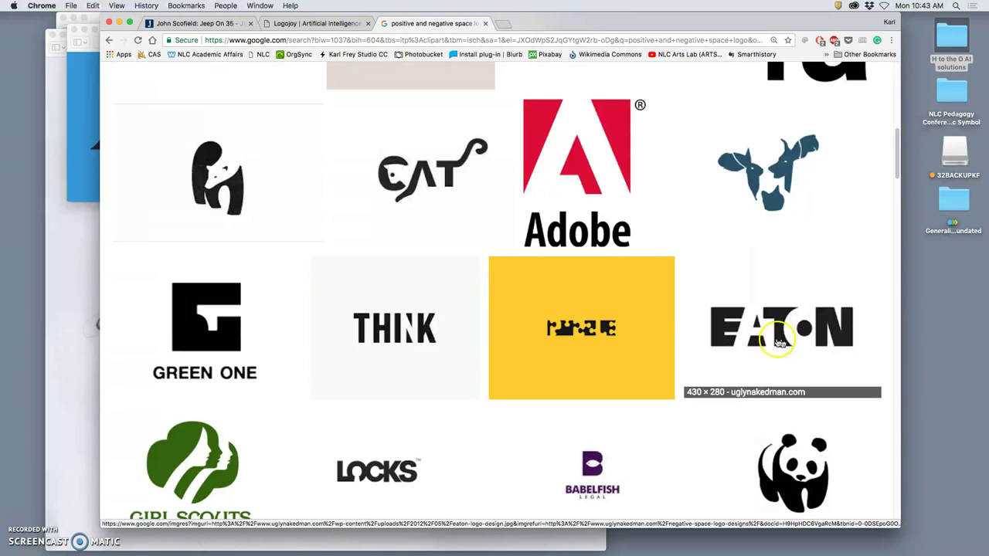
{"action": "scroll", "coordinate": [765, 348], "scroll_direction": "down", "scroll_amount": 2}
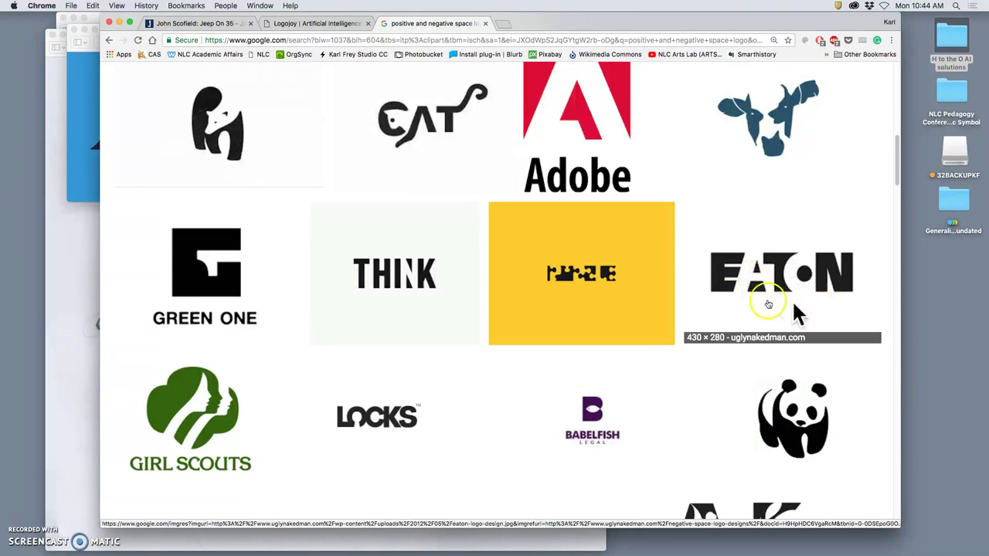
{"action": "scroll", "coordinate": [616, 355], "scroll_direction": "down", "scroll_amount": 2}
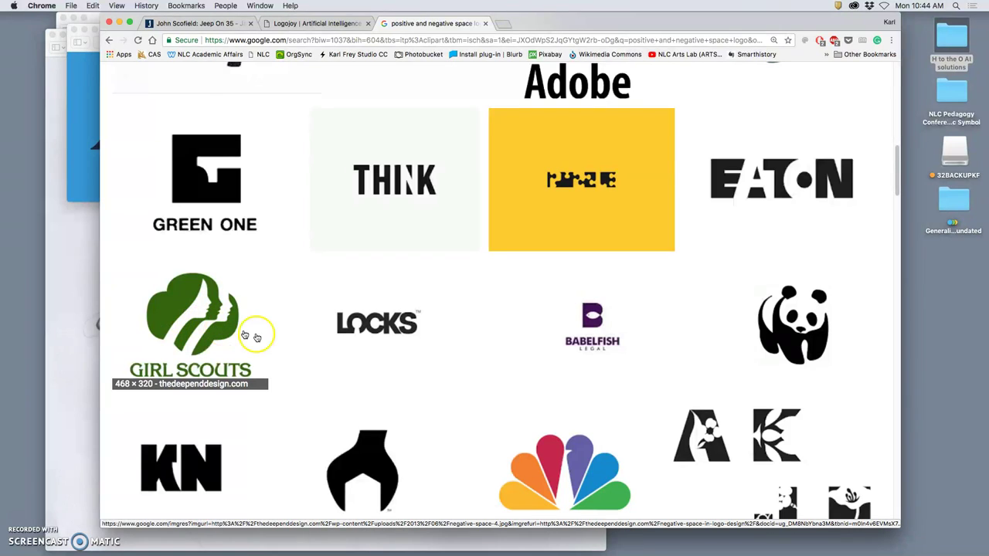
{"action": "scroll", "coordinate": [409, 373], "scroll_direction": "down", "scroll_amount": 1}
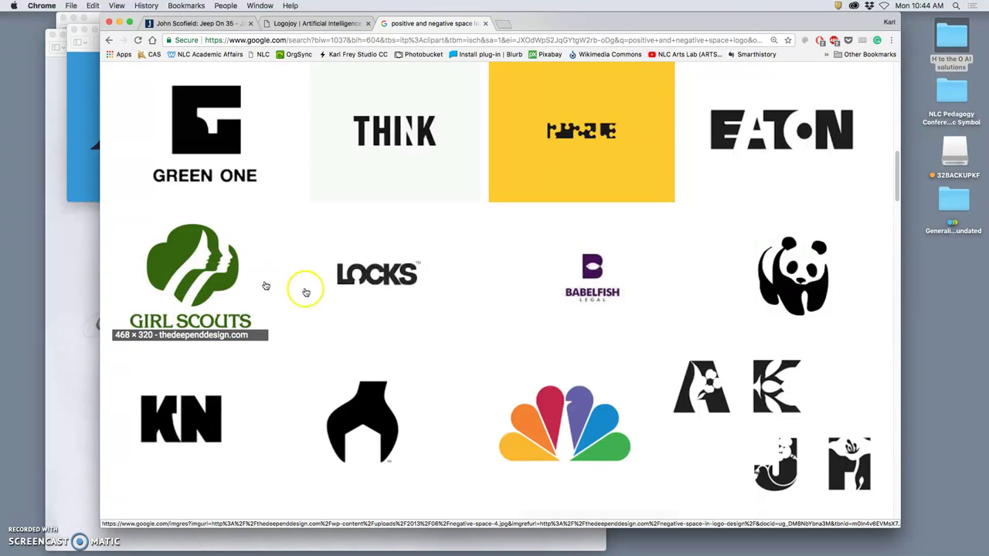
{"action": "scroll", "coordinate": [316, 290], "scroll_direction": "down", "scroll_amount": 5}
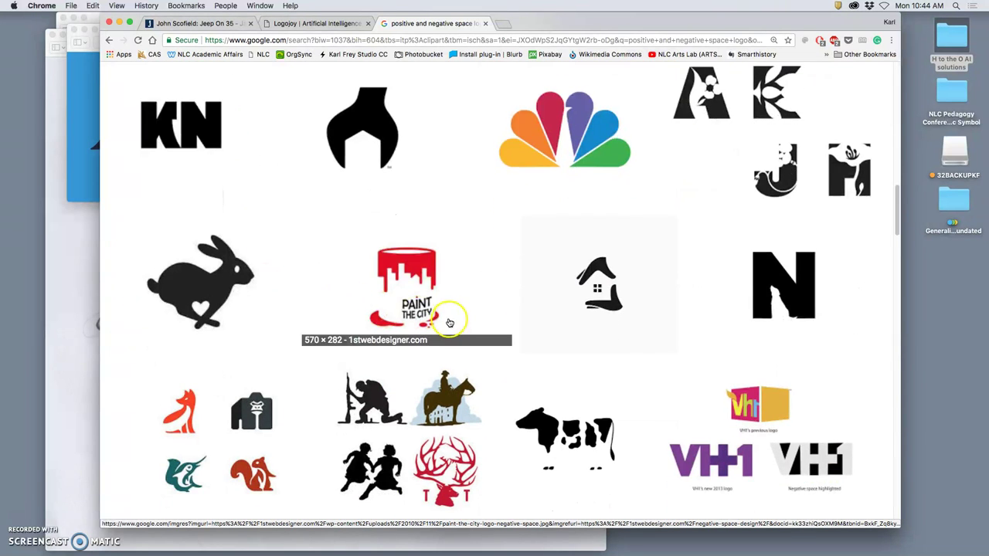
{"action": "scroll", "coordinate": [444, 316], "scroll_direction": "down", "scroll_amount": 3}
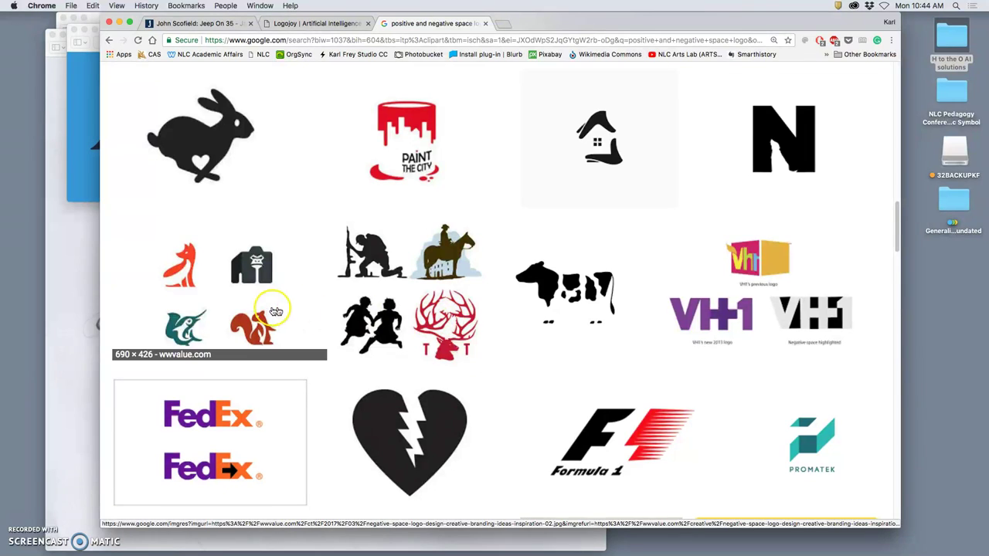
{"action": "scroll", "coordinate": [397, 317], "scroll_direction": "down", "scroll_amount": 3}
{"action": "scroll", "coordinate": [397, 321], "scroll_direction": "down", "scroll_amount": 10}
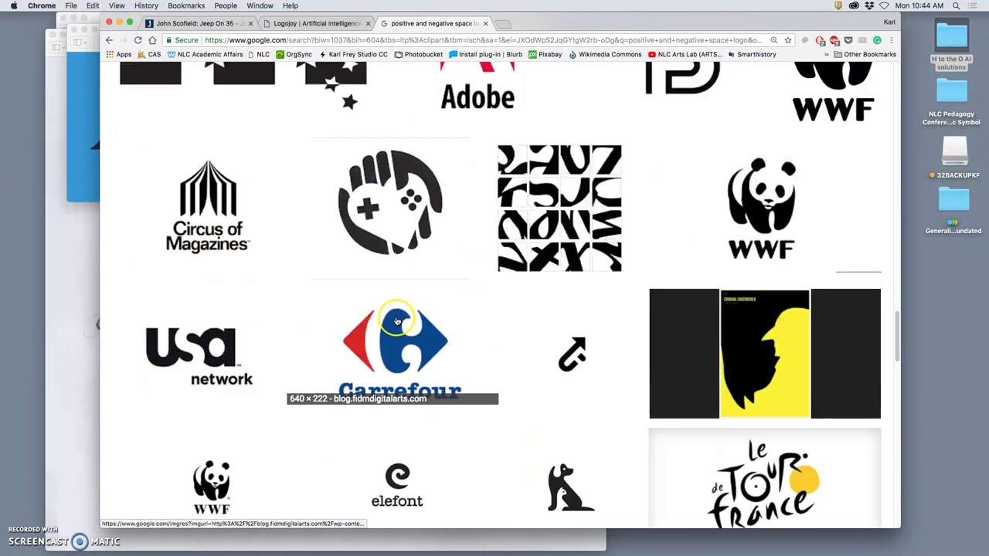
{"action": "scroll", "coordinate": [395, 318], "scroll_direction": "down", "scroll_amount": 1}
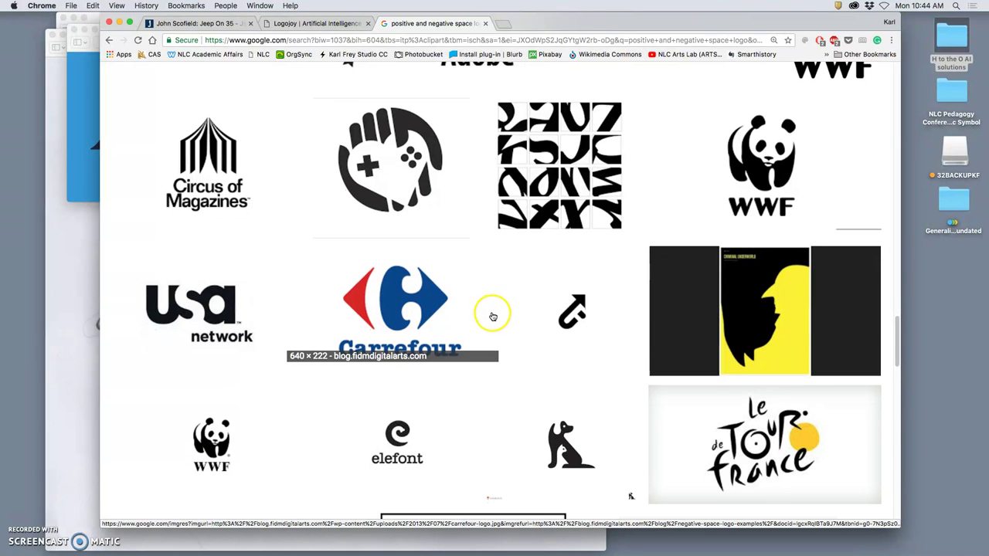
{"action": "scroll", "coordinate": [527, 318], "scroll_direction": "down", "scroll_amount": 1}
{"action": "scroll", "coordinate": [527, 318], "scroll_direction": "down", "scroll_amount": 1}
{"action": "left_click", "coordinate": [573, 405]}
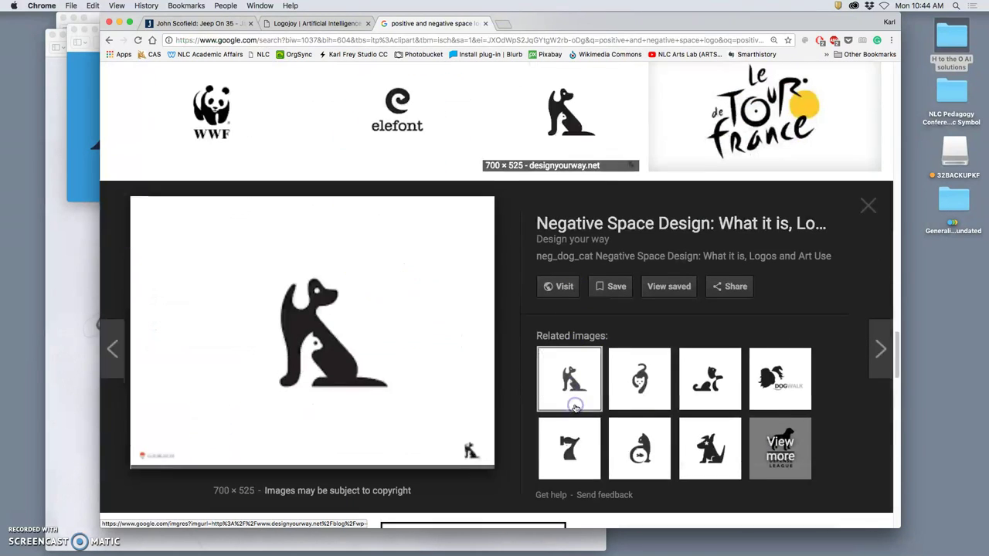